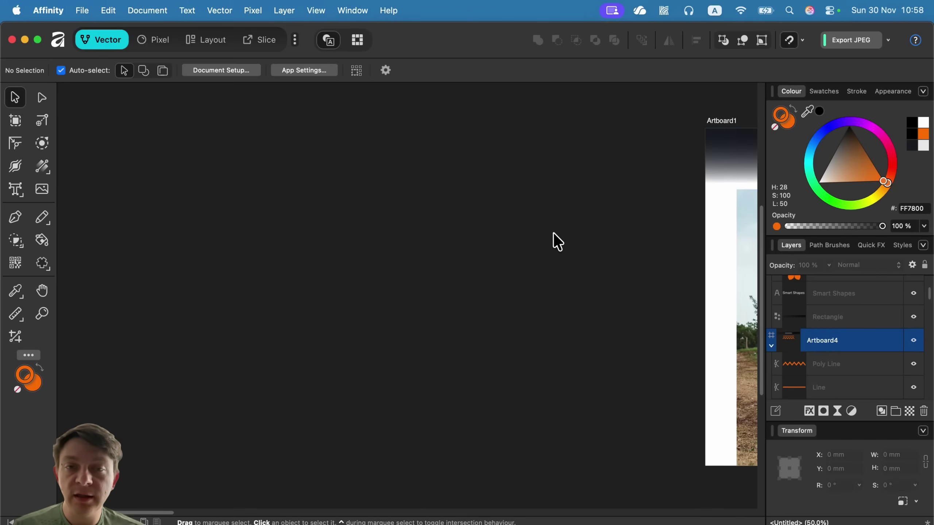
Pan the canvas to centre Artboard1's Background Erase photo.
left_click_drag(636, 235, 294, 246)
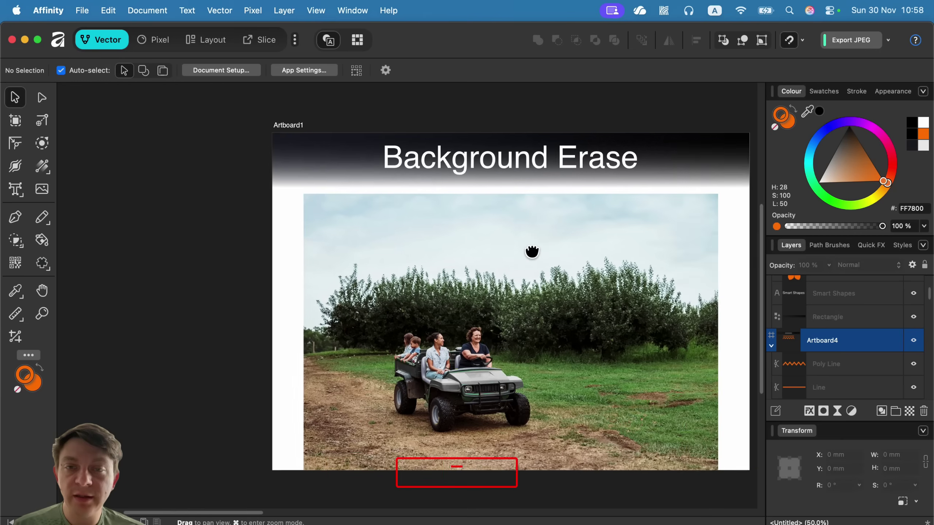
left_click_drag(531, 254, 486, 250)
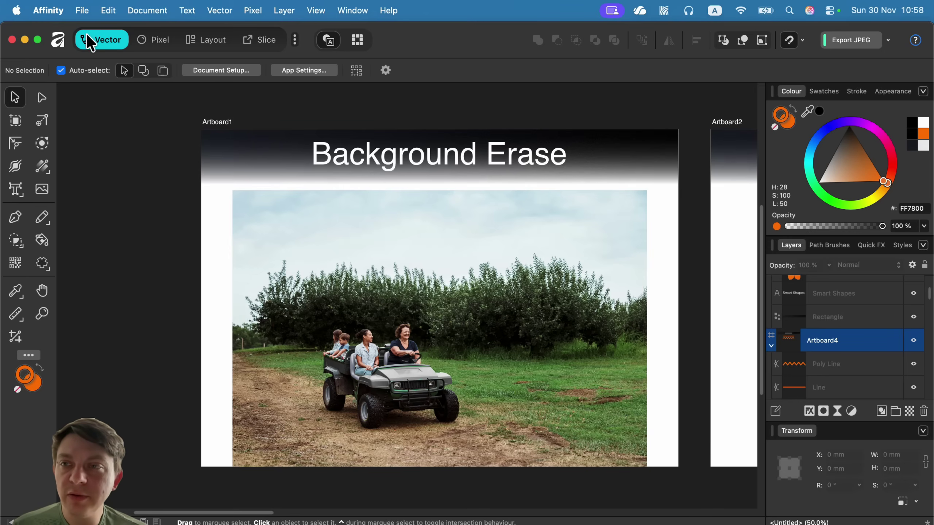
Switch to the Pixel persona, pick the Background Erase Brush and select the photo layer.
left_click(152, 40)
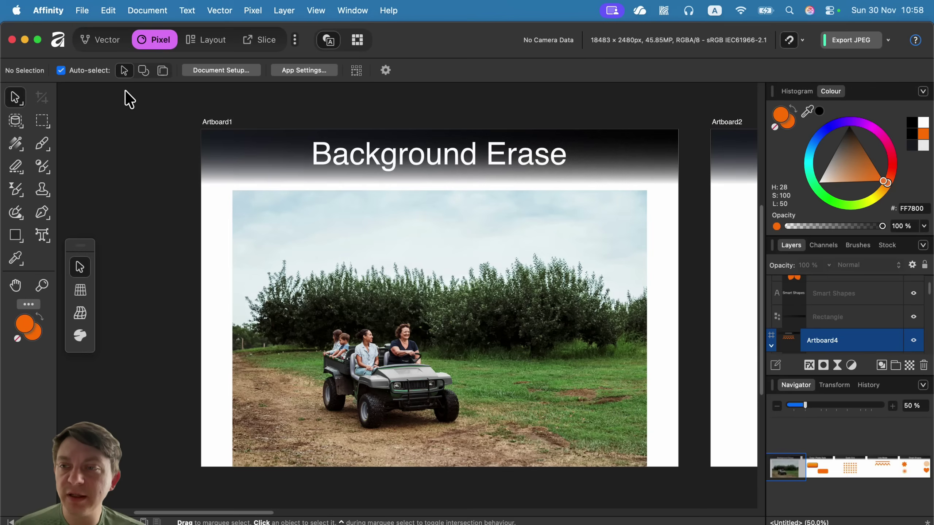
left_click(15, 167)
left_click(22, 172)
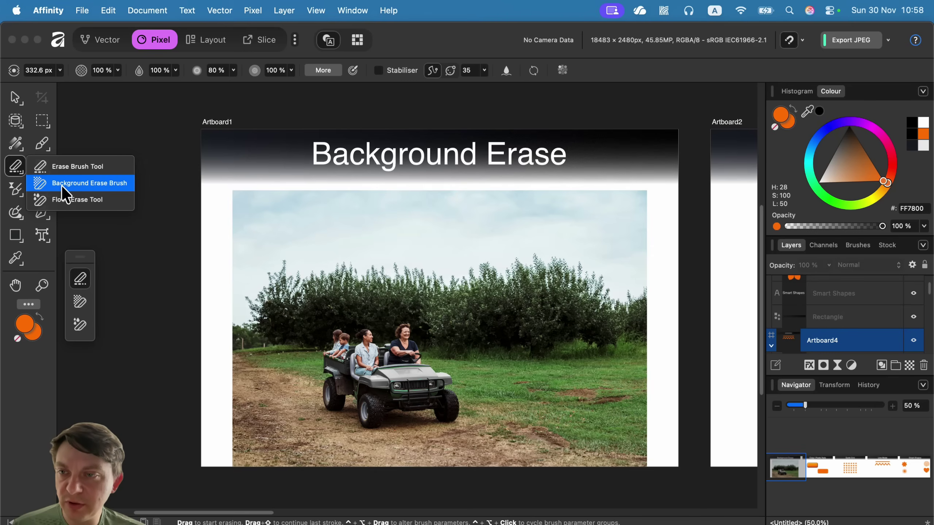
left_click(121, 182)
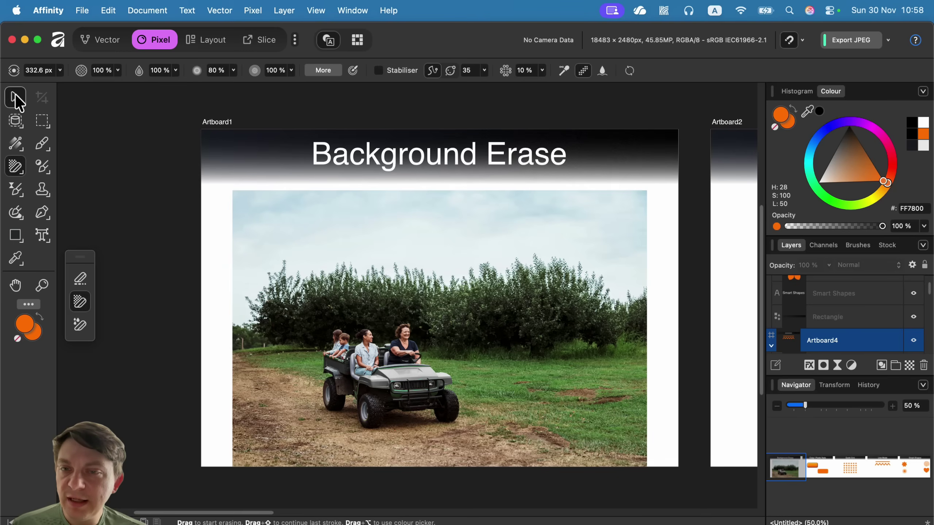
left_click(14, 97)
left_click(294, 226)
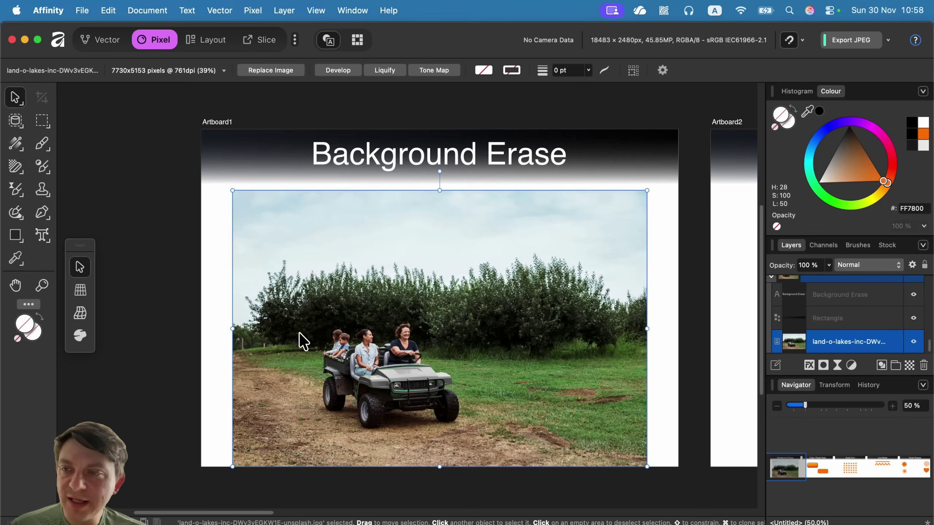
Reselect the Background Erase Brush and set its width to 300 px.
left_click(18, 166)
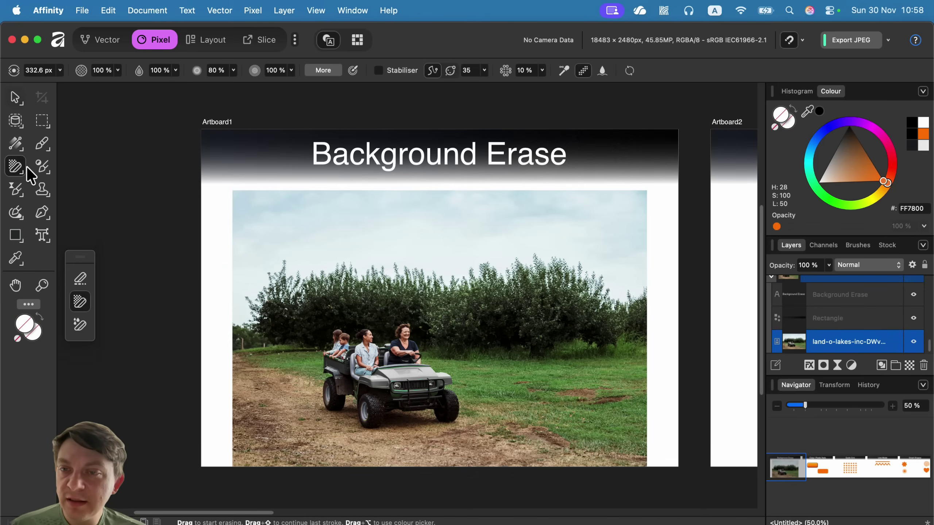
left_click(60, 71)
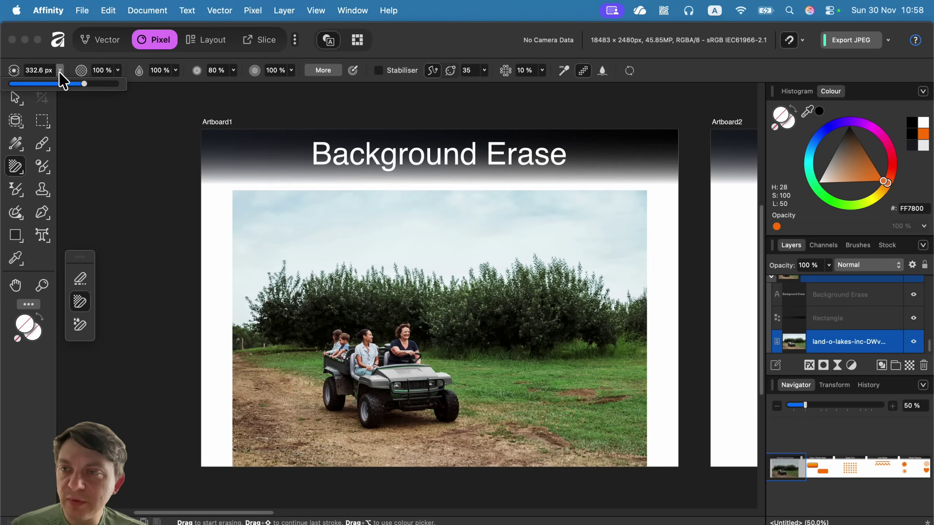
left_click_drag(86, 84, 81, 84)
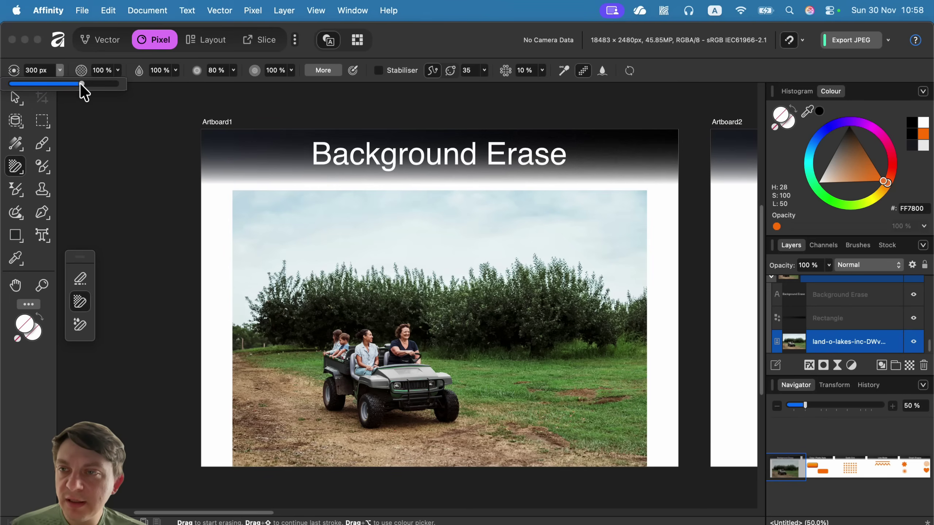
left_click(58, 69)
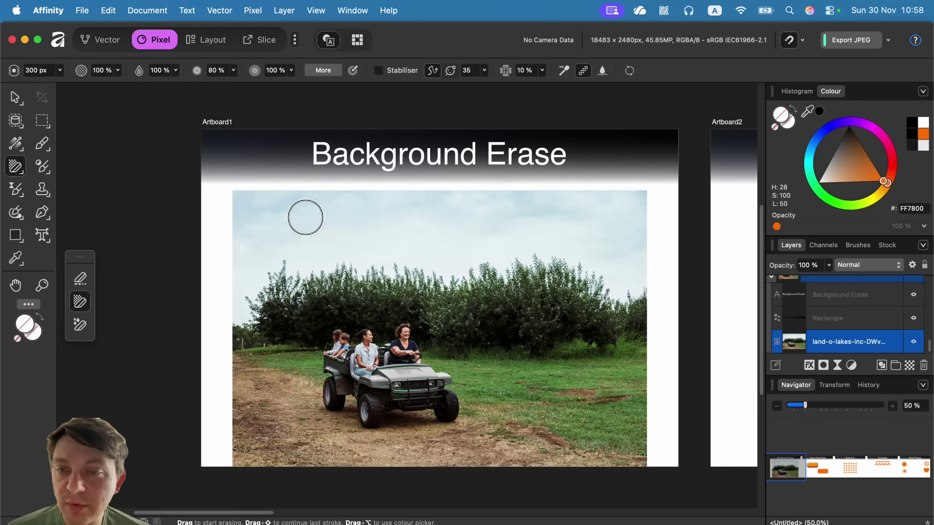
Erase sky at the photo's right edge, zoomed to 100%, above the right-hand treetops.
left_click_drag(635, 259, 640, 260)
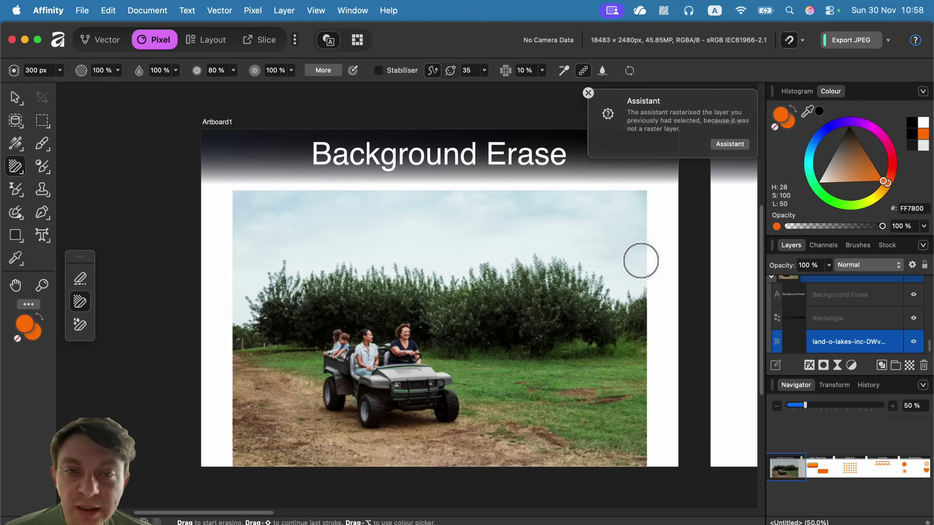
left_click(588, 93)
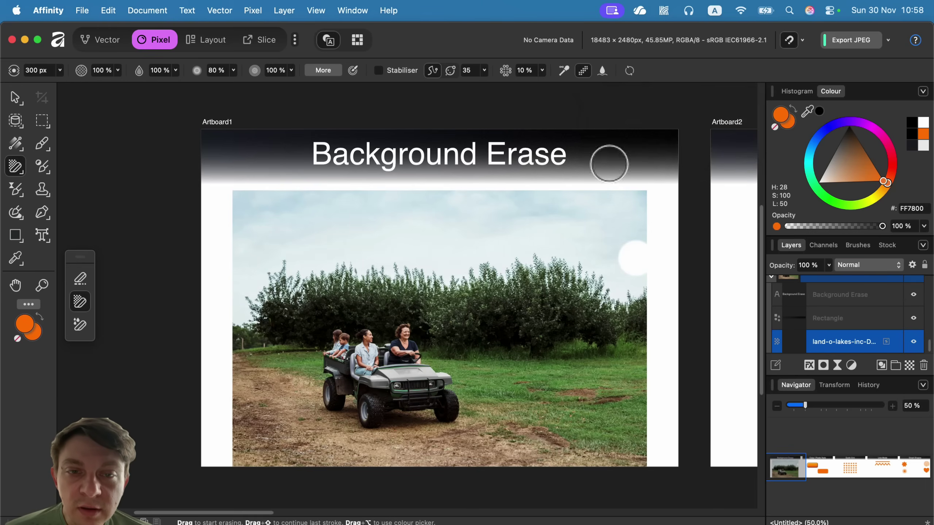
key("super+1")
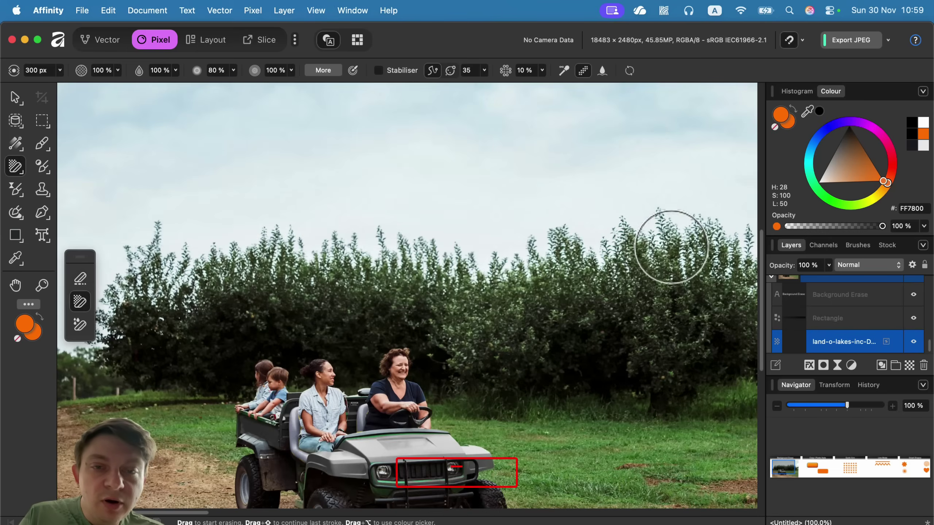
left_click_drag(671, 246, 323, 244)
mouse_move(442, 246)
left_mouse_down()
mouse_move(504, 254)
mouse_move(505, 268)
left_mouse_up()
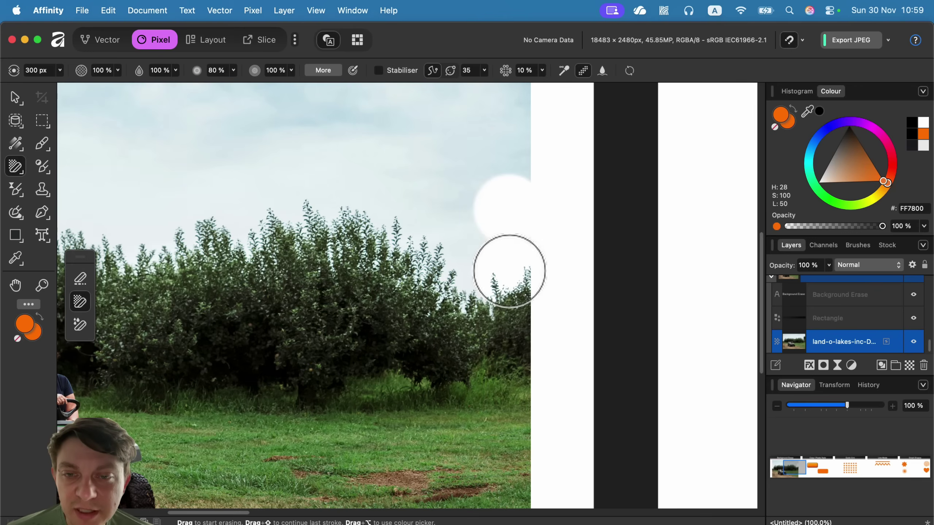
Erase sky above the treetops leftward, undoing strokes that hit the trees.
left_click(425, 193)
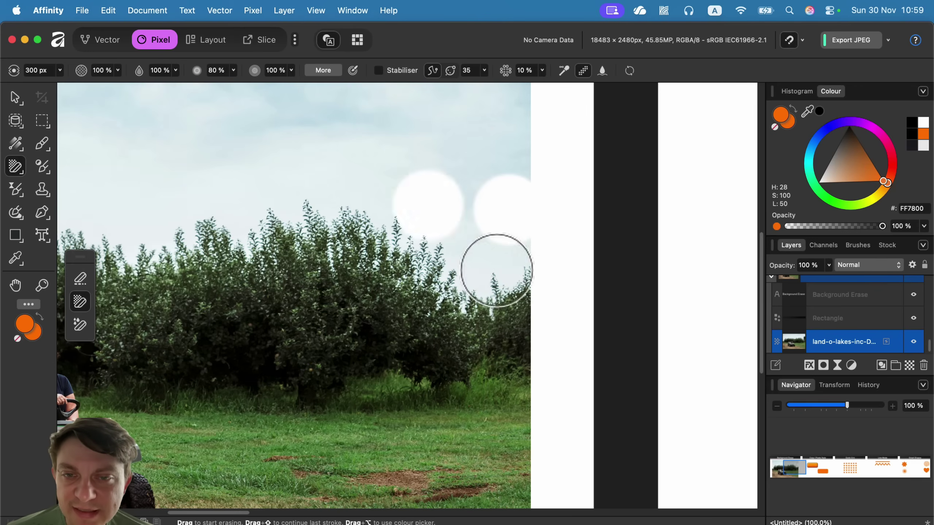
key("super+z")
left_click(498, 268)
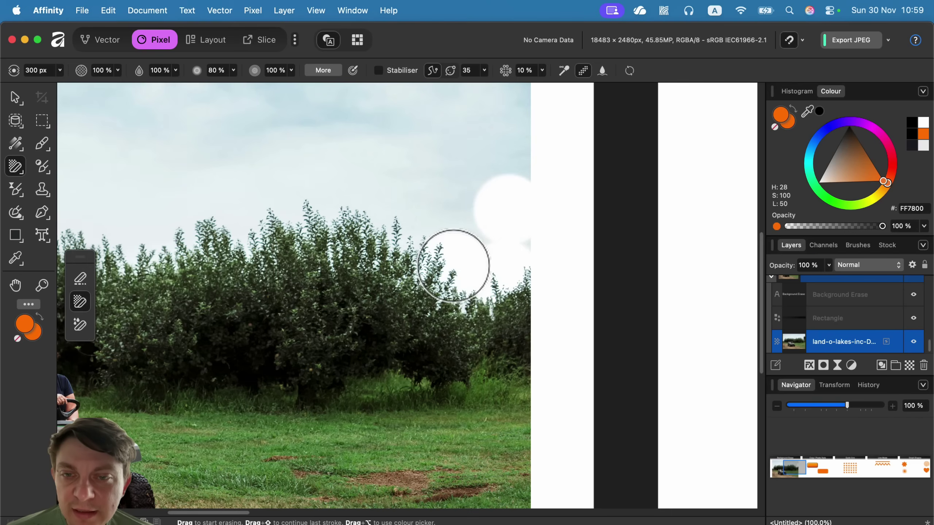
mouse_move(437, 220)
left_mouse_down()
mouse_move(426, 207)
mouse_move(422, 221)
left_mouse_up()
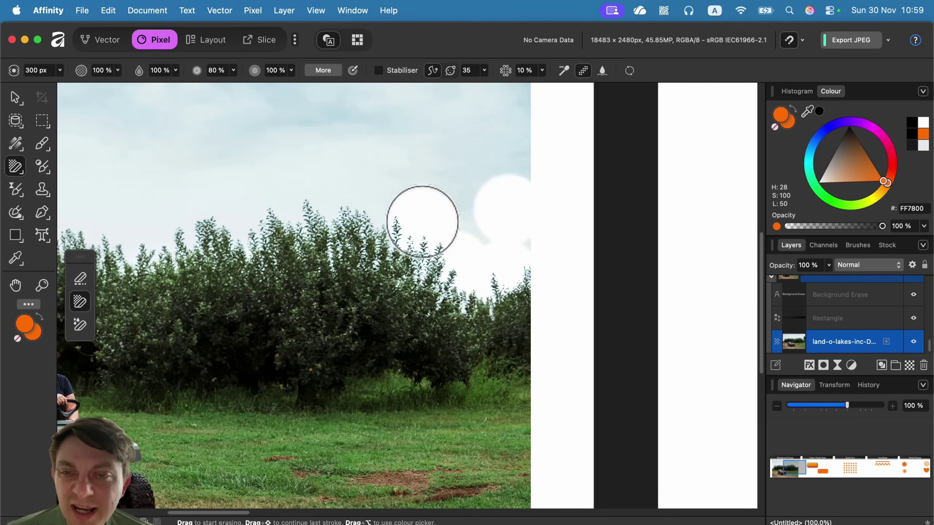
key("super+z")
left_click(424, 221)
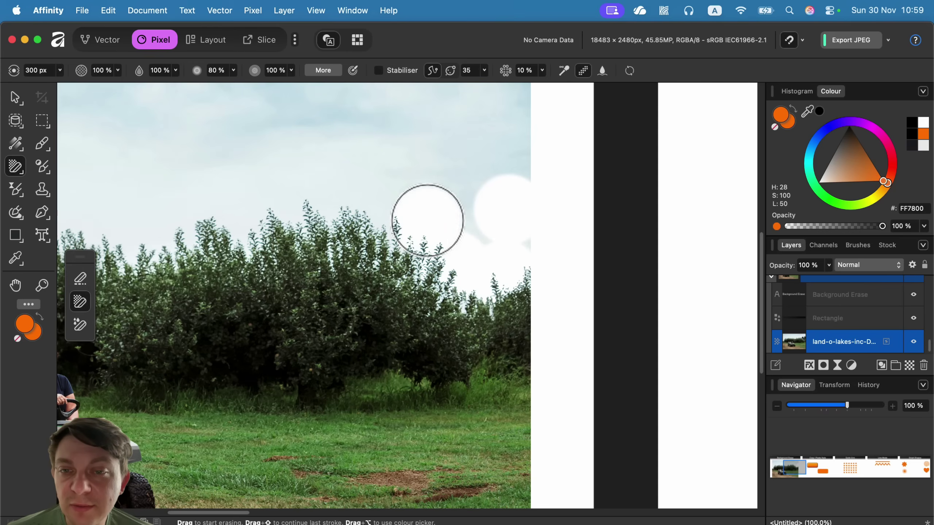
key("super+z")
key("super+shift+z")
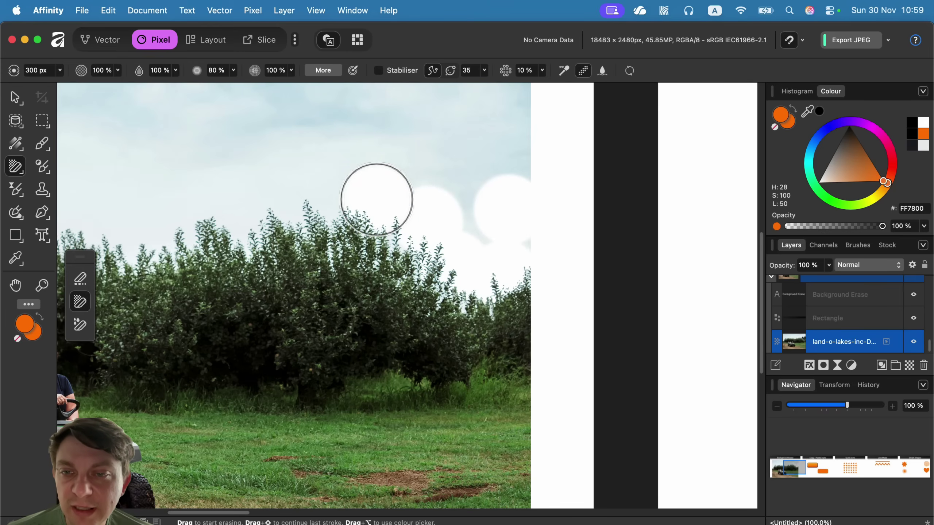
mouse_move(350, 195)
left_mouse_down()
mouse_move(313, 194)
mouse_move(256, 262)
mouse_move(467, 271)
left_mouse_up()
key("super+z")
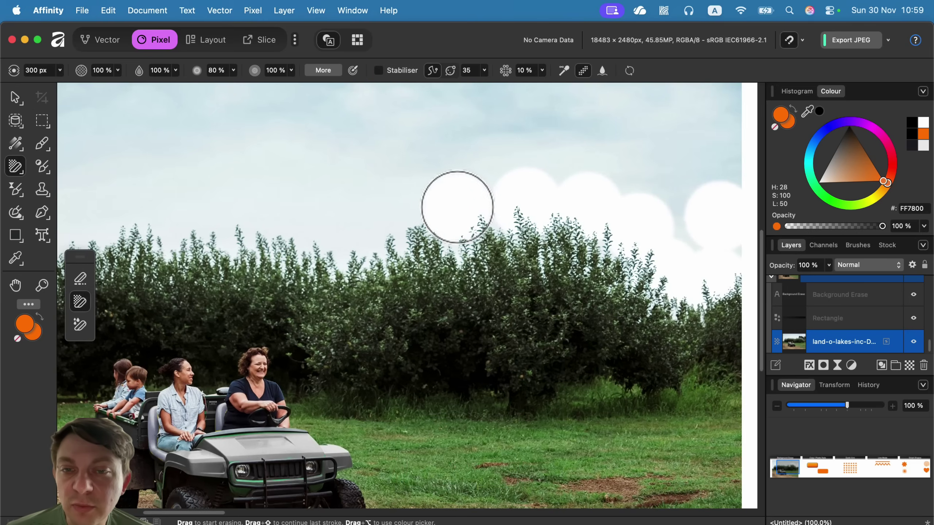
mouse_move(467, 212)
left_mouse_down()
mouse_move(414, 217)
mouse_move(412, 208)
mouse_move(370, 239)
mouse_move(309, 229)
mouse_move(364, 214)
mouse_move(377, 235)
mouse_move(217, 226)
left_mouse_up()
Erase sky left of the treetops and the blue wedge between the right-hand clouds.
scroll(280, 231, "left", 5)
left_click_drag(181, 281, 339, 272)
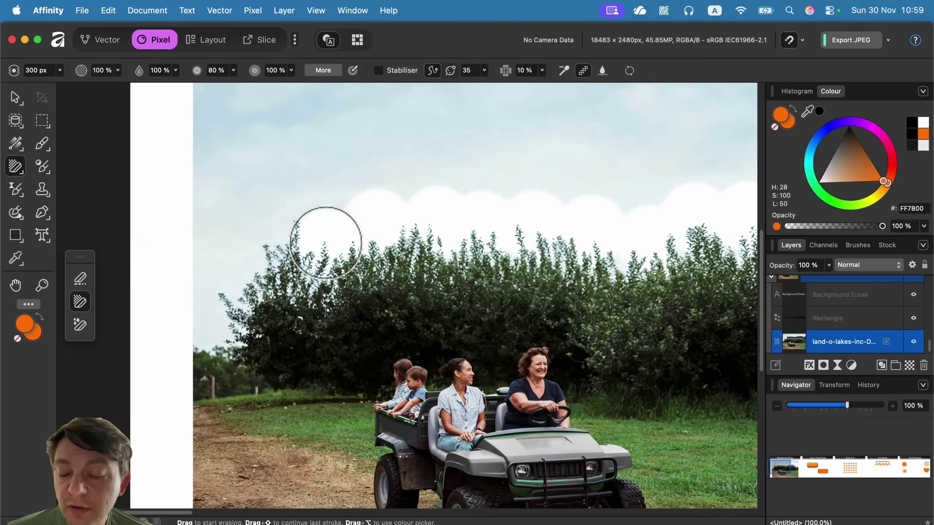
mouse_move(324, 240)
left_mouse_down()
mouse_move(270, 209)
mouse_move(267, 229)
mouse_move(279, 220)
left_mouse_up()
left_click_drag(496, 232, 267, 255)
left_click_drag(553, 290, 438, 283)
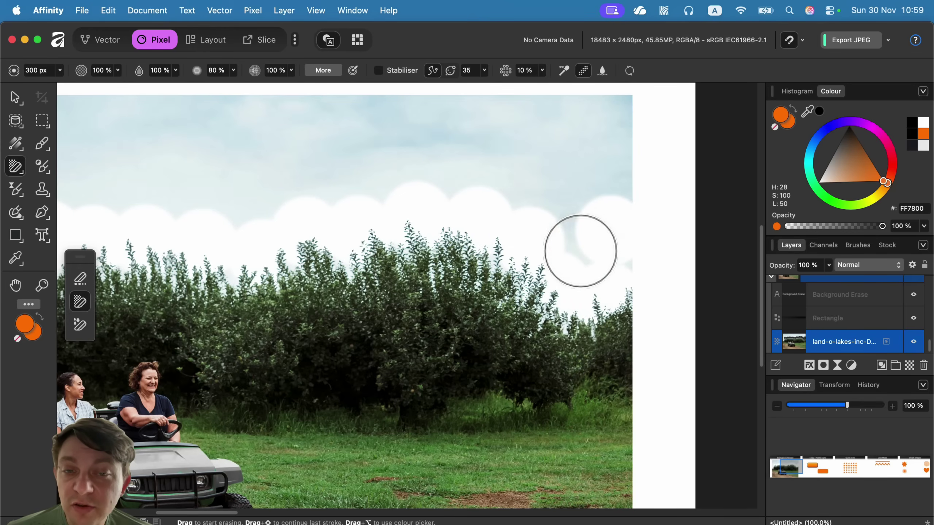
left_click_drag(581, 250, 621, 265)
left_click_drag(551, 211, 561, 202)
Erase the remaining sky along the treetops, the left side and the right edge.
scroll(286, 287, "left", 10)
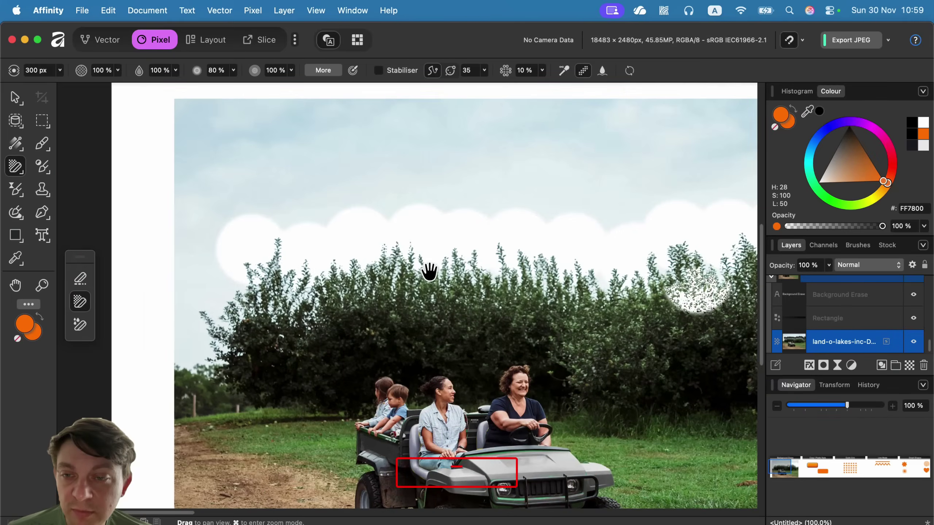
left_click_drag(362, 261, 373, 283)
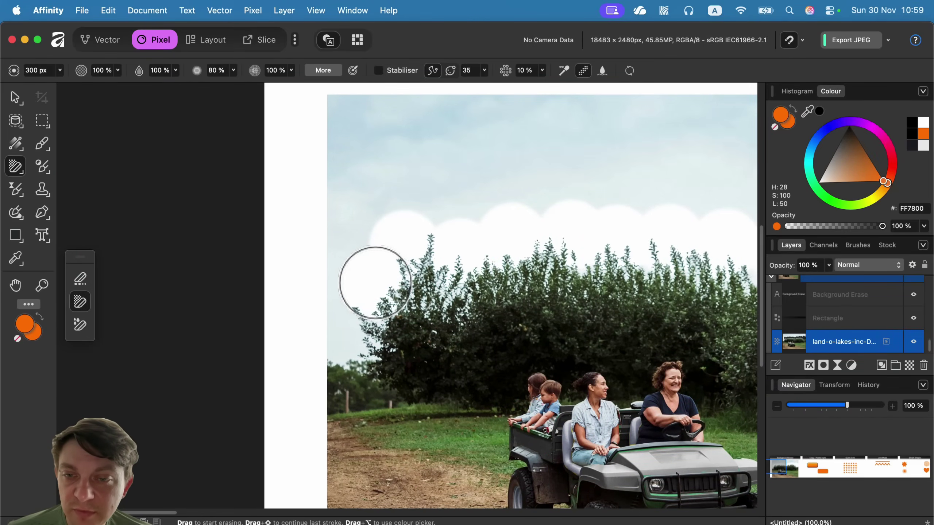
left_click(488, 298)
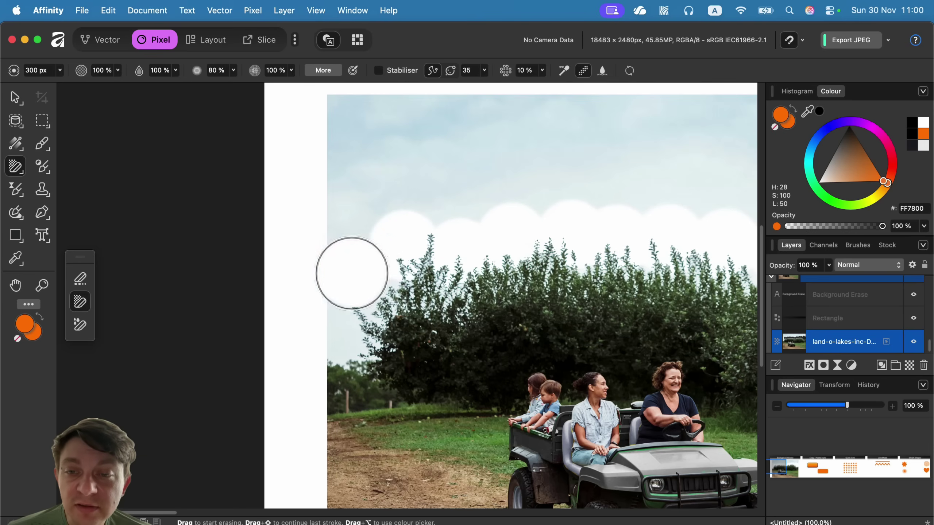
mouse_move(378, 280)
left_mouse_down()
mouse_move(351, 330)
mouse_move(339, 282)
mouse_move(346, 257)
mouse_move(368, 244)
mouse_move(335, 220)
left_mouse_up()
left_click_drag(501, 251, 294, 252)
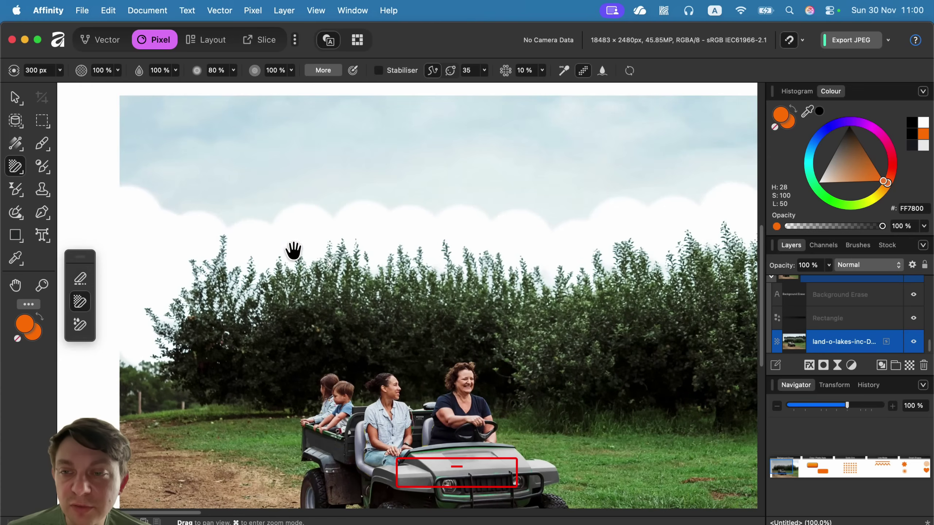
mouse_move(230, 210)
left_mouse_down()
mouse_move(183, 203)
mouse_move(275, 220)
mouse_move(267, 215)
left_mouse_up()
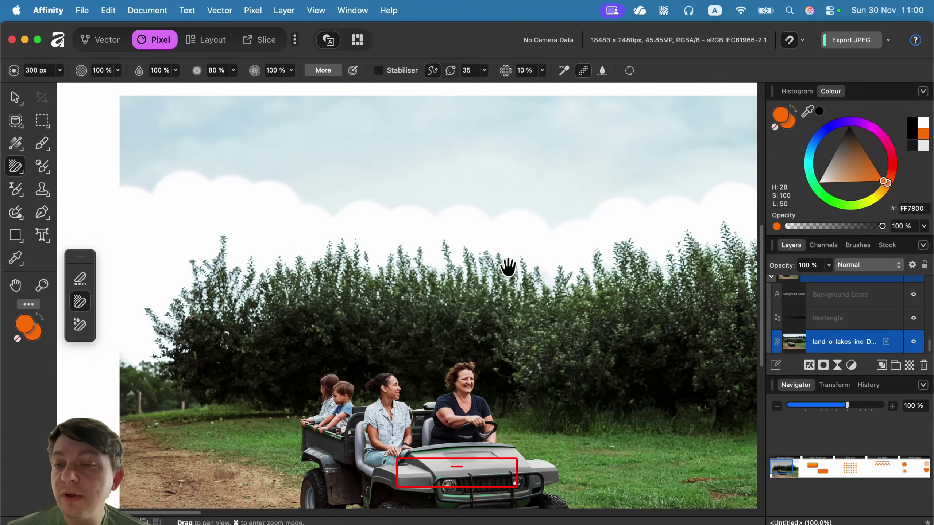
left_click_drag(507, 266, 352, 281)
scroll(529, 287, "right", 5)
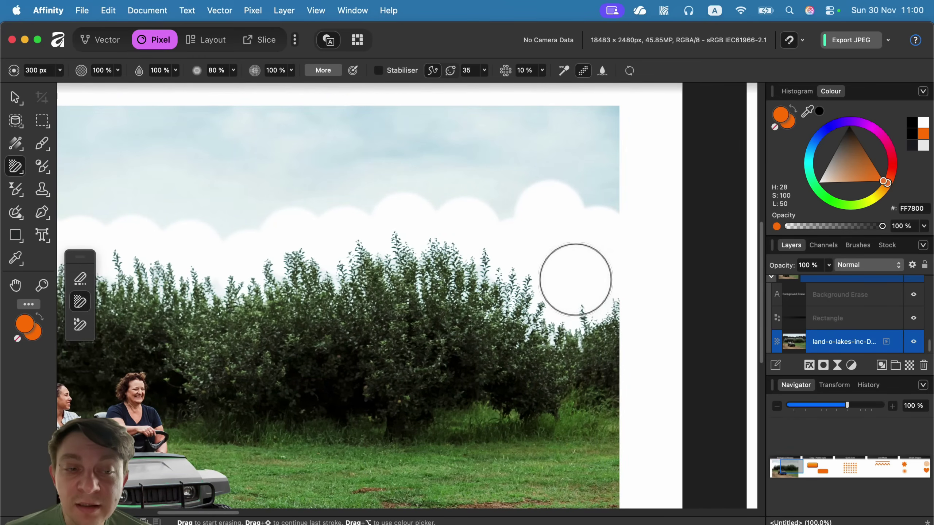
left_click_drag(602, 202, 602, 205)
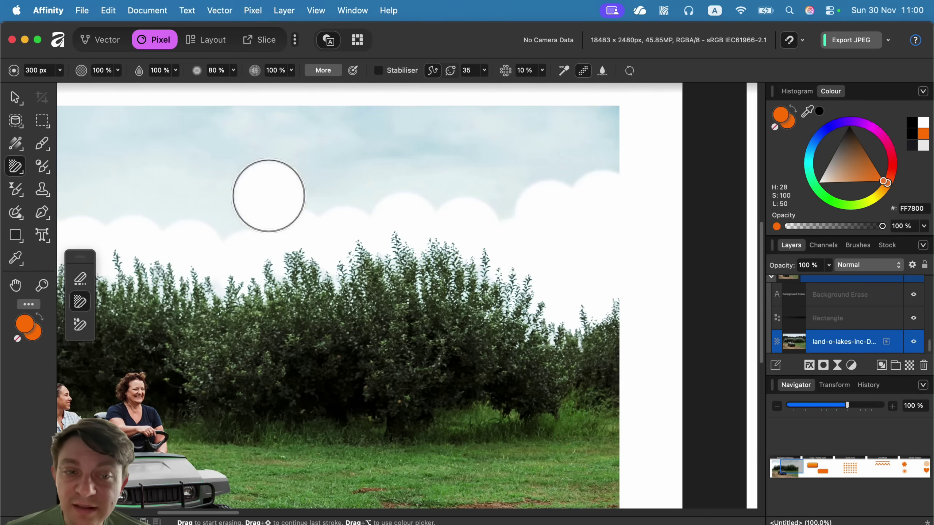
Zoom out to the whole artboards, return to the Move tool and deselect the photo.
mouse_move(889, 351)
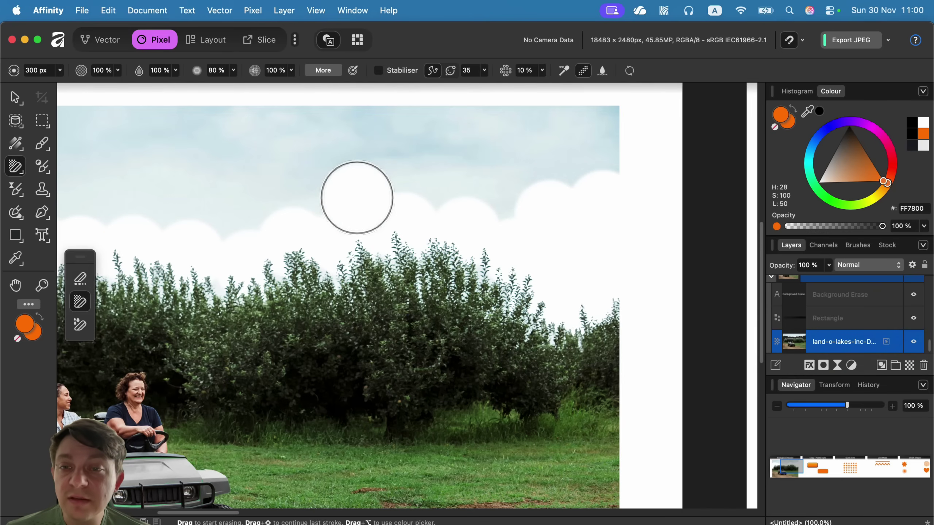
key("super+minus")
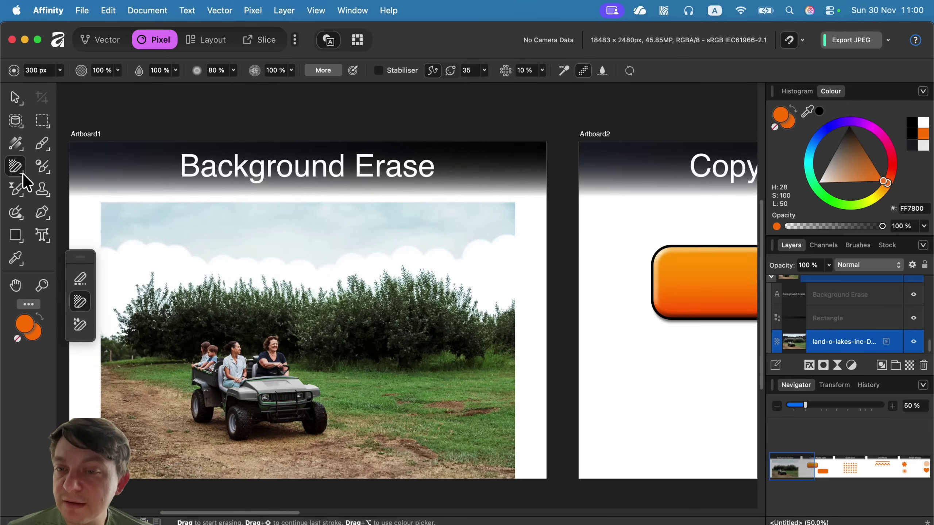
left_click(14, 97)
left_click(564, 166)
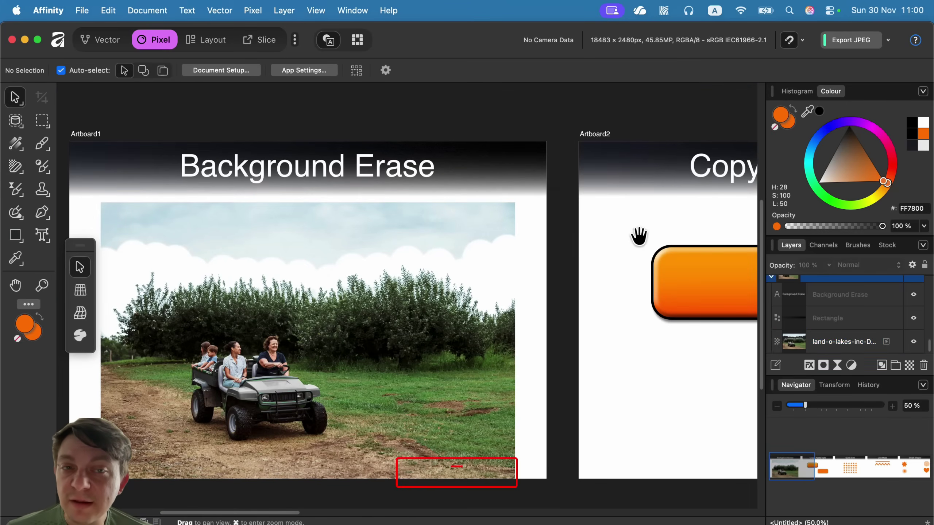
Copy the glossy gradient rounded rectangle on the Copy / Paste Style artboard.
left_click_drag(640, 236, 495, 269)
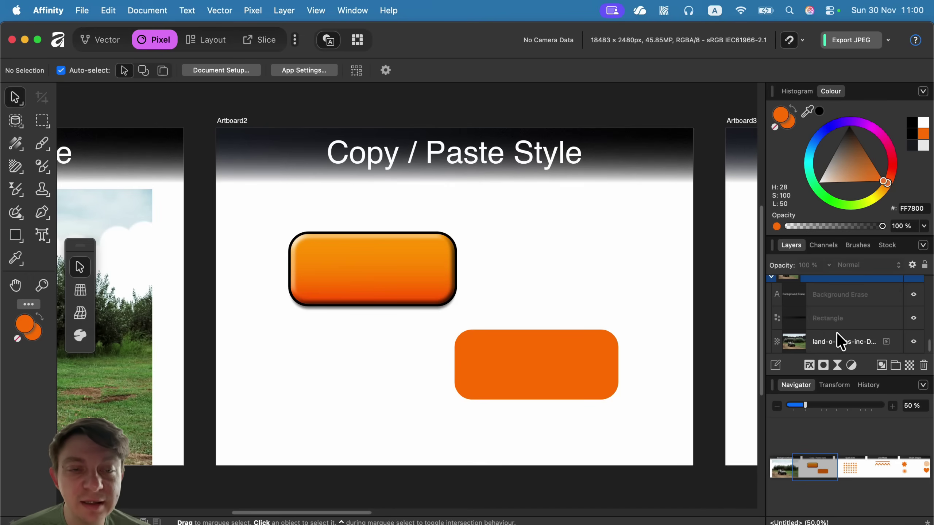
left_click(390, 272)
right_click(849, 290)
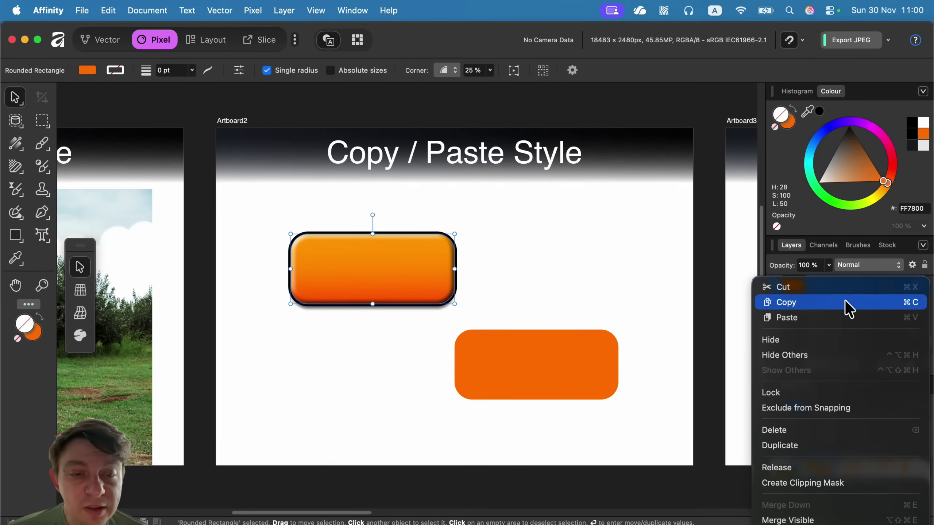
scroll(833, 519, "down", 5)
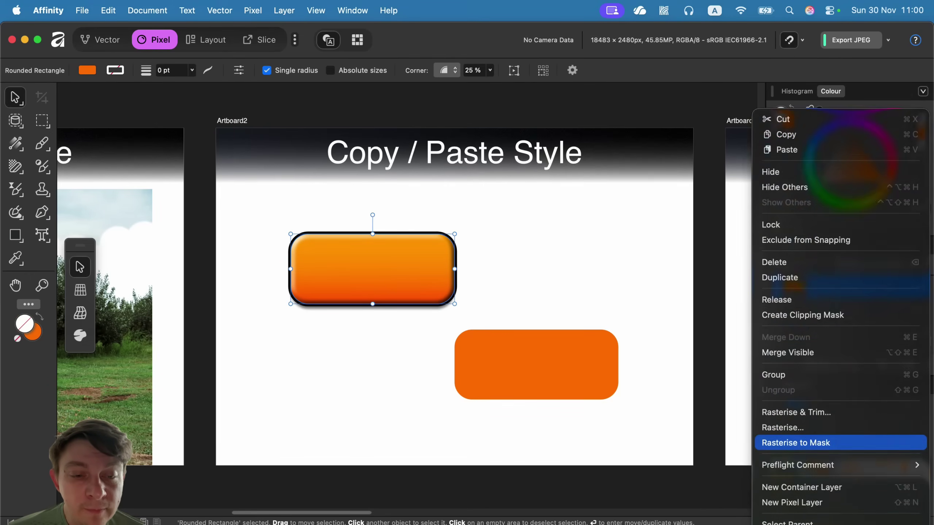
scroll(841, 404, "down", 3)
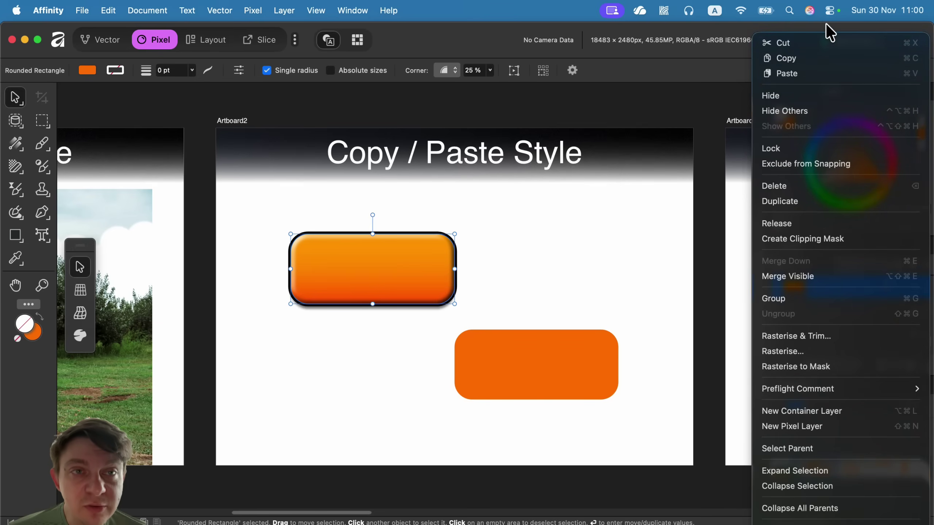
left_click(807, 62)
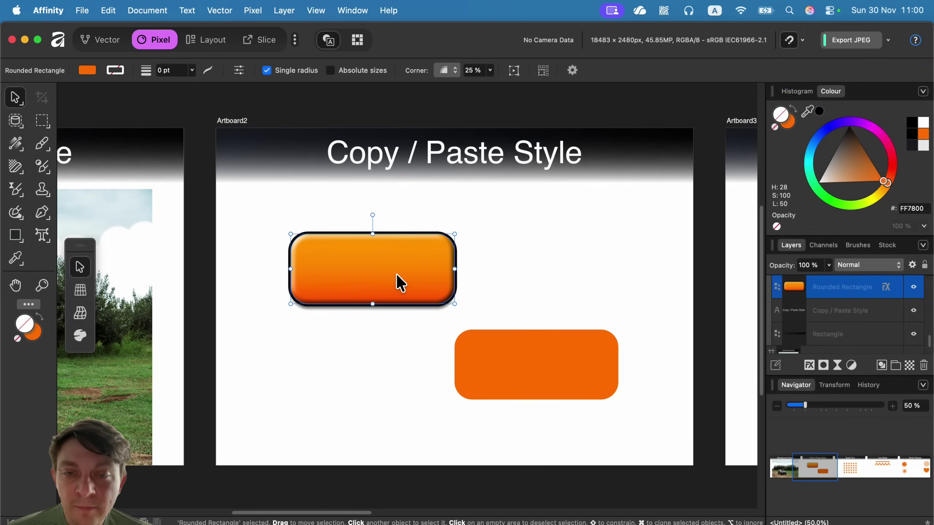
Apply Edit > Paste > Style to the plain orange rounded rectangle.
left_click(523, 362)
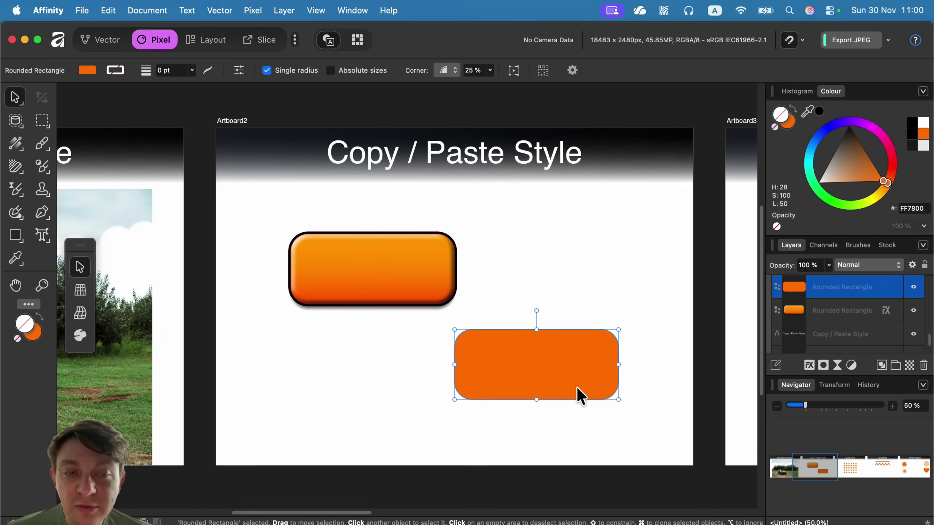
right_click(827, 281)
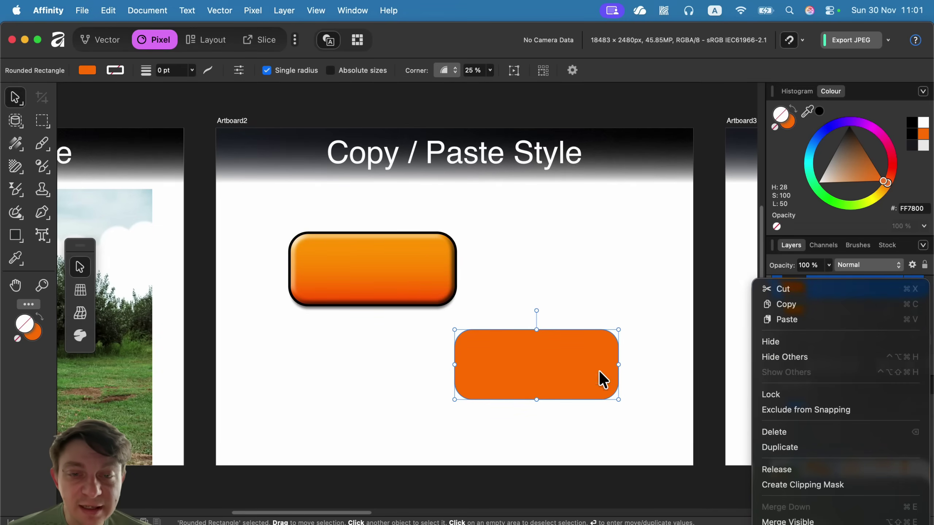
left_click(584, 369)
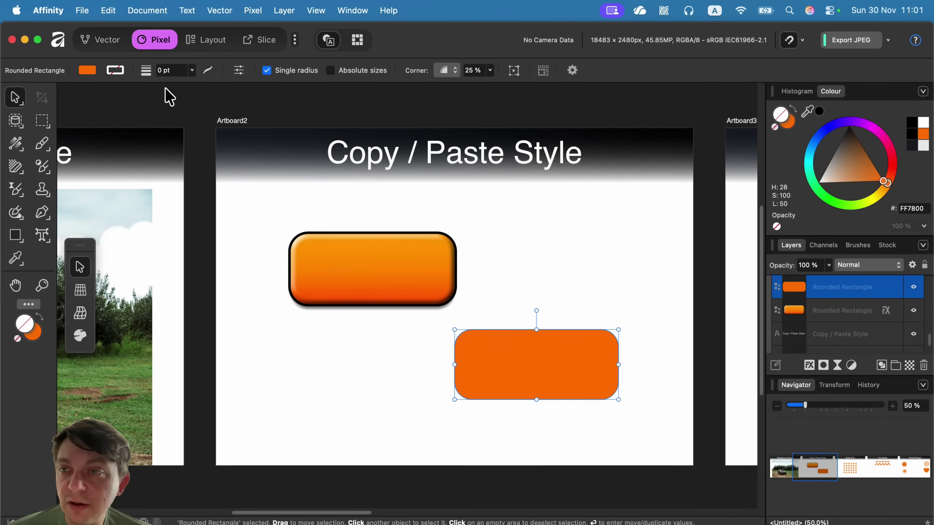
left_click(110, 11)
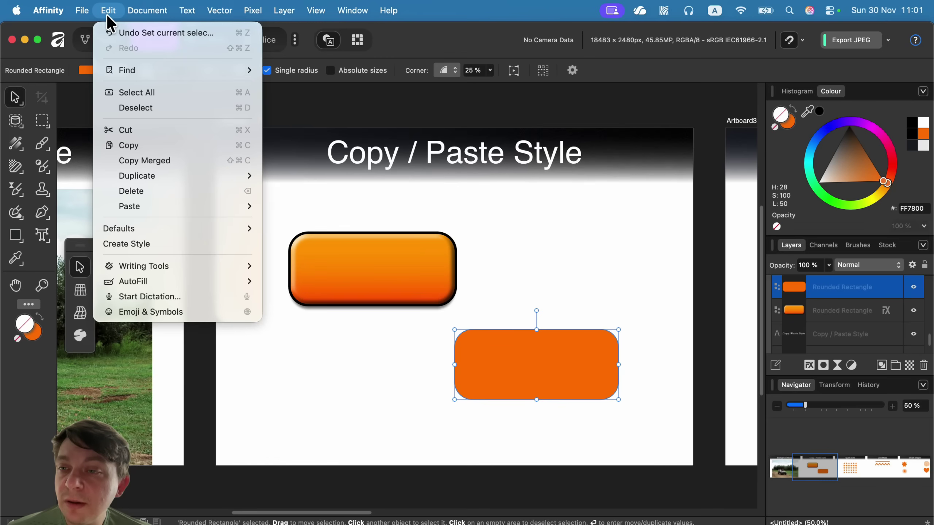
mouse_move(144, 207)
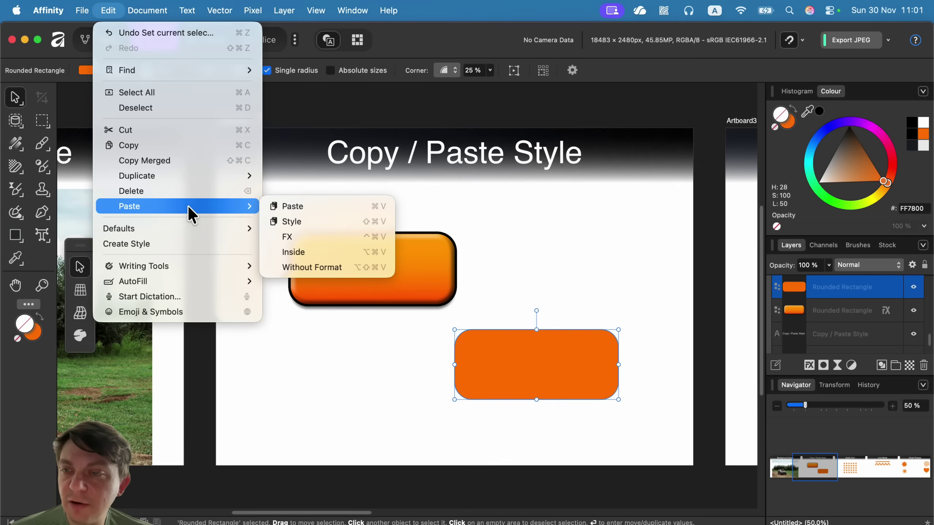
left_click(313, 221)
Paste the copied gradient style onto the lower rounded rectangle with Edit > Paste > Style.
left_click(337, 362)
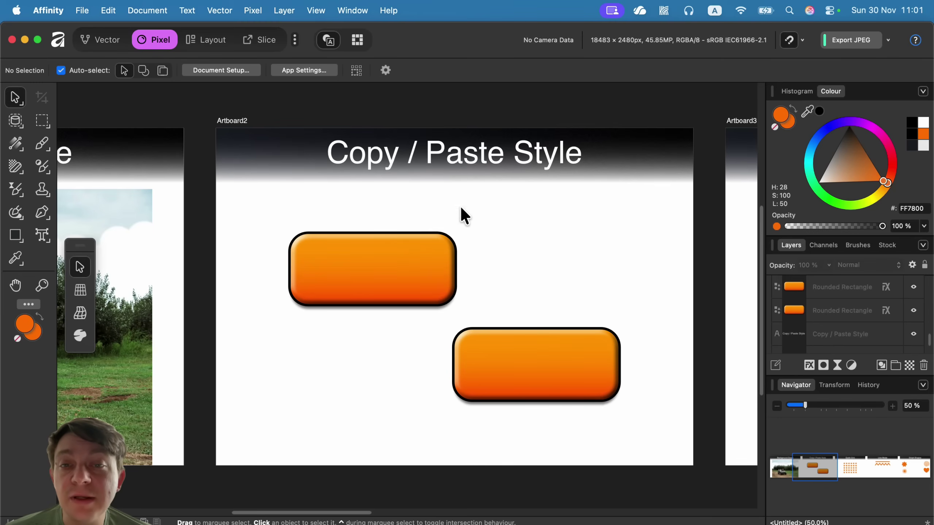
key("space")
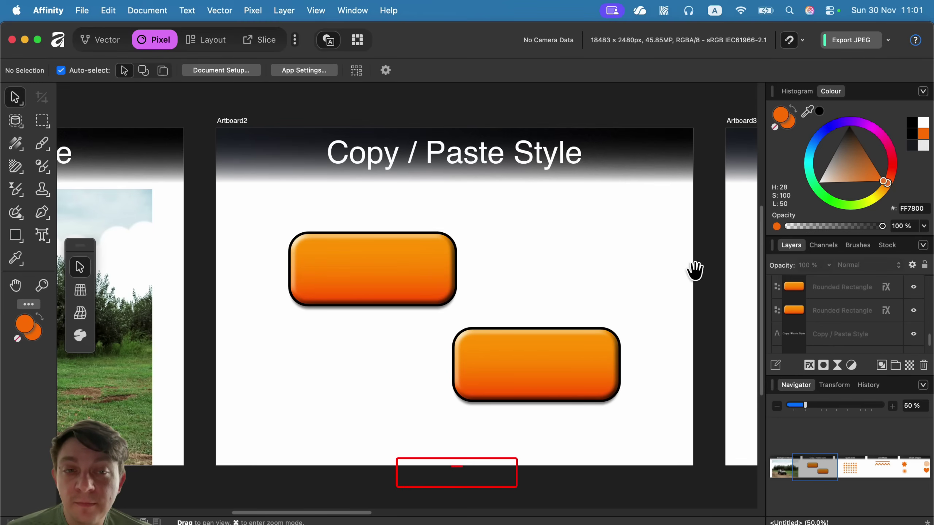
left_click_drag(694, 273, 636, 275)
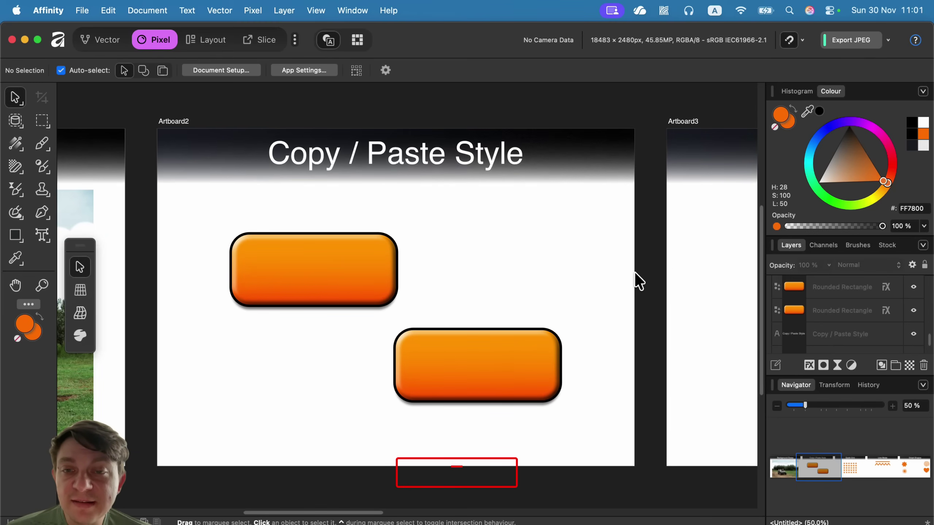
left_click(531, 367)
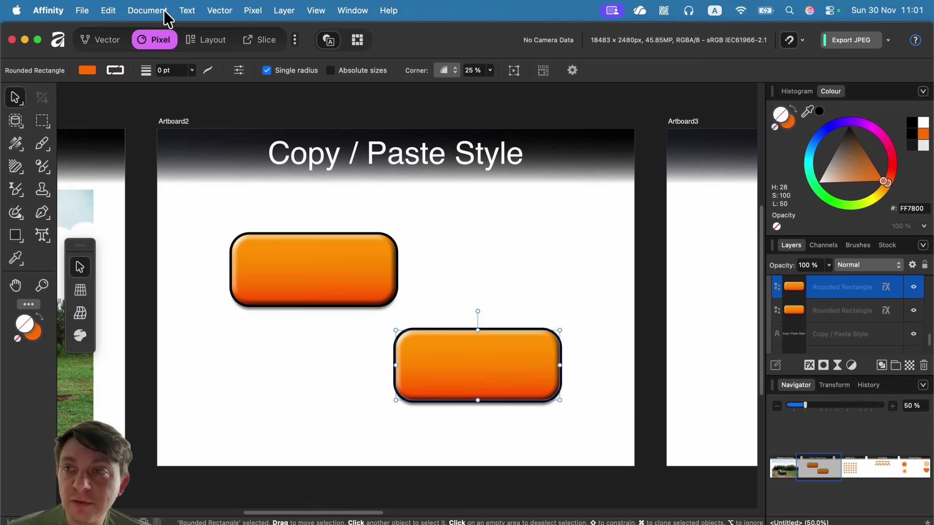
left_click(108, 11)
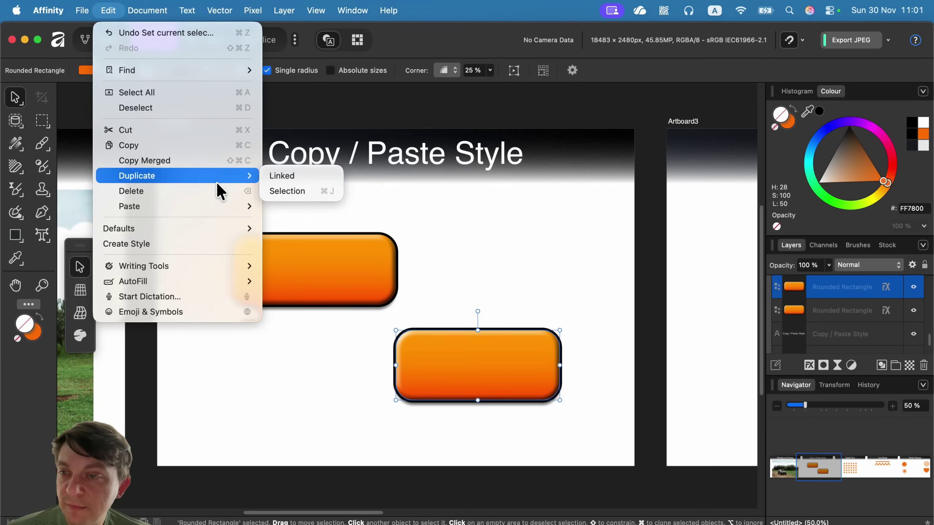
mouse_move(213, 211)
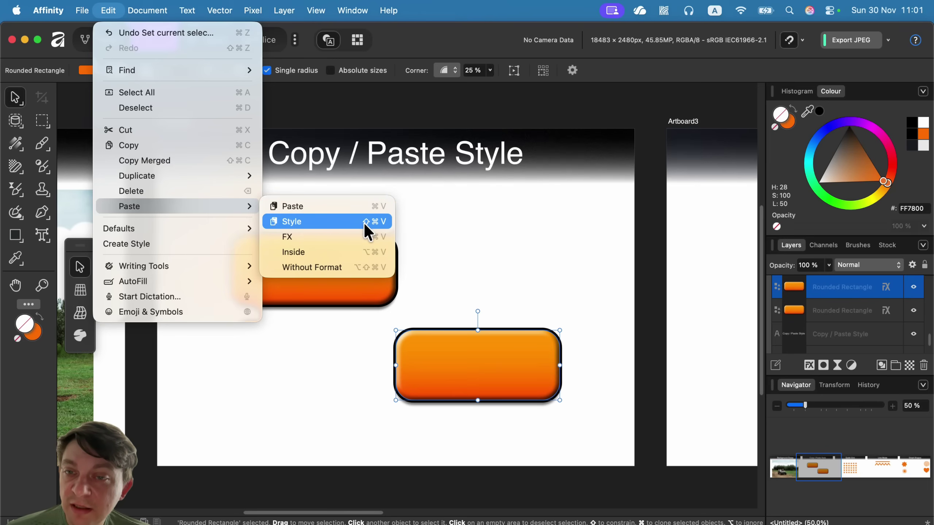
left_click(386, 221)
Delete all the orange stars from the Quick Grid artboard.
scroll(531, 262, "right", 5)
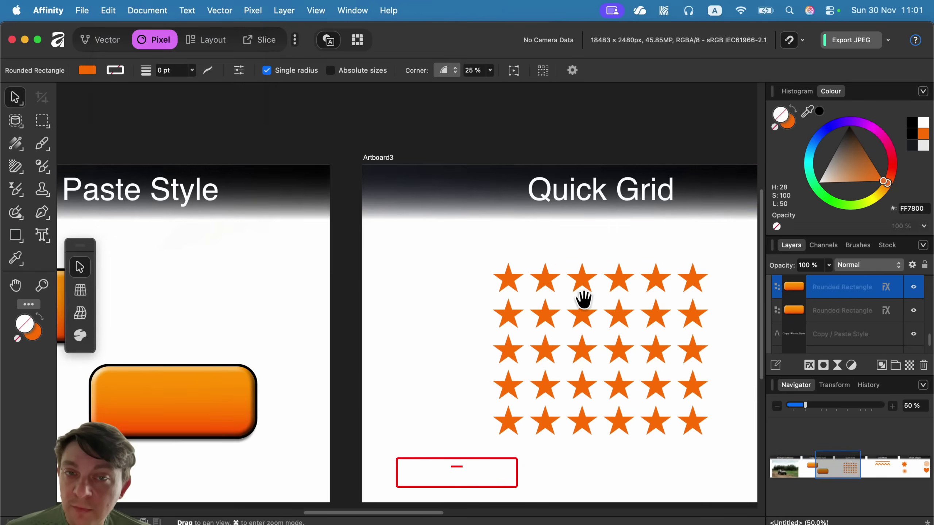
left_click_drag(583, 298, 422, 250)
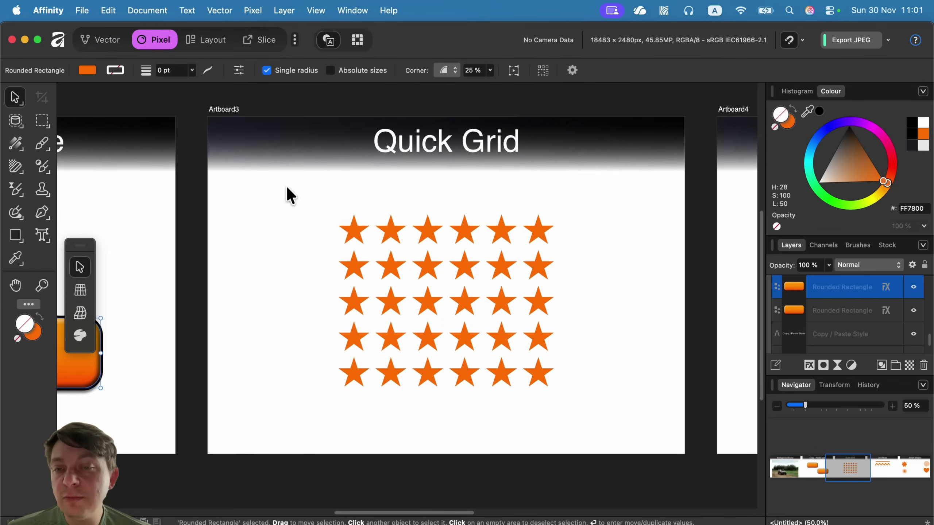
left_click_drag(304, 203, 261, 193)
key("BackSpace")
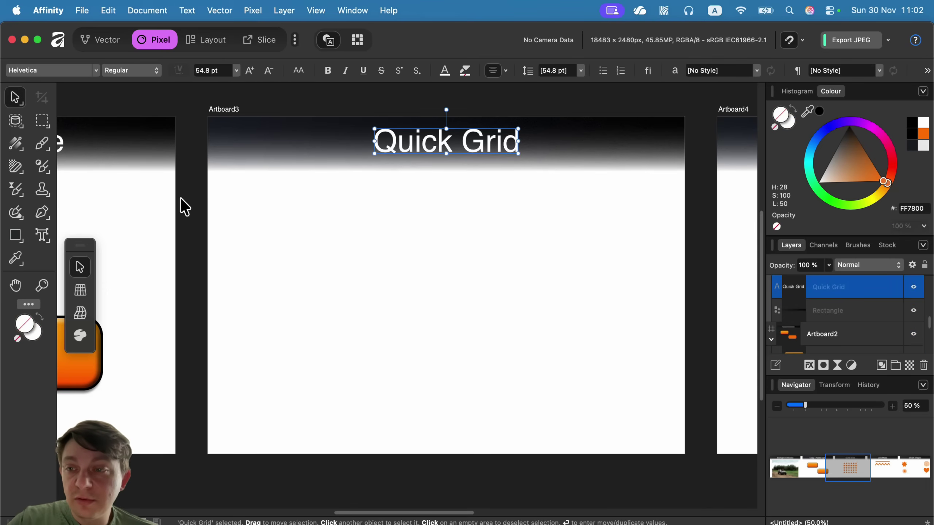
Draw a six-by-four grid of clouds with the Cloud tool, using arrow keys for columns and rows.
left_click(111, 39)
left_click(42, 263)
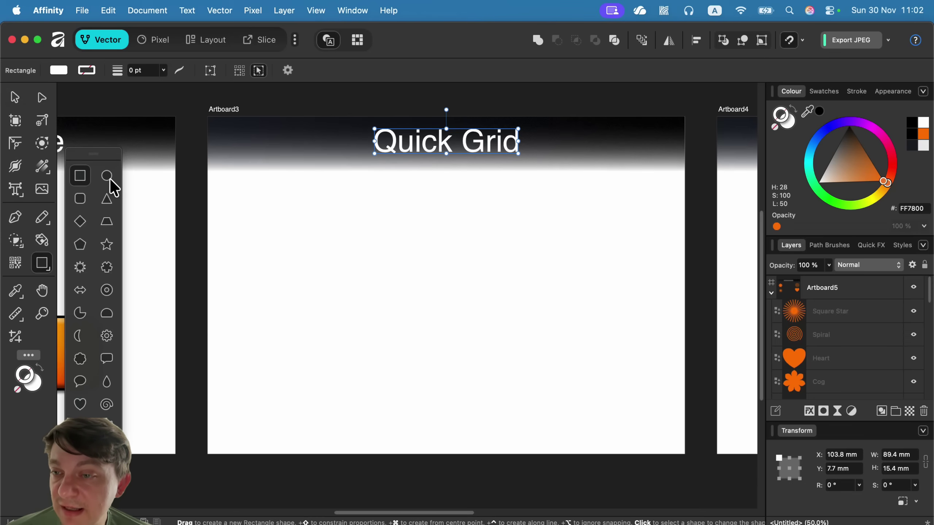
left_click(80, 359)
key("super+d")
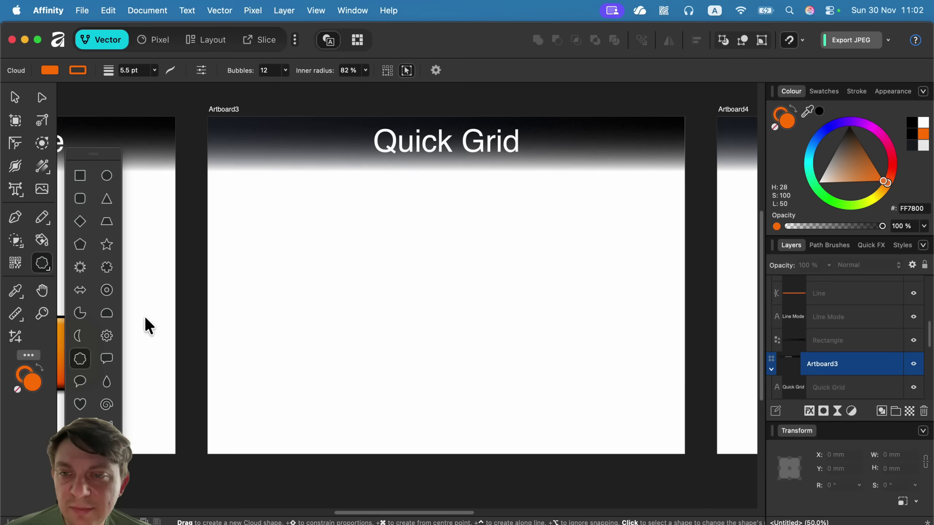
left_click_drag(264, 222, 307, 265)
key("Right")
key("Right")
key("Right")
key("Right")
key("Right")
key("Down")
key("Down")
key("Down")
key("Right")
key("Right")
key("Right")
key("Right")
key("Right")
key("Right")
key("Right")
key("Down")
key("Down")
key("Down")
key("Down")
key("Down")
key("Down")
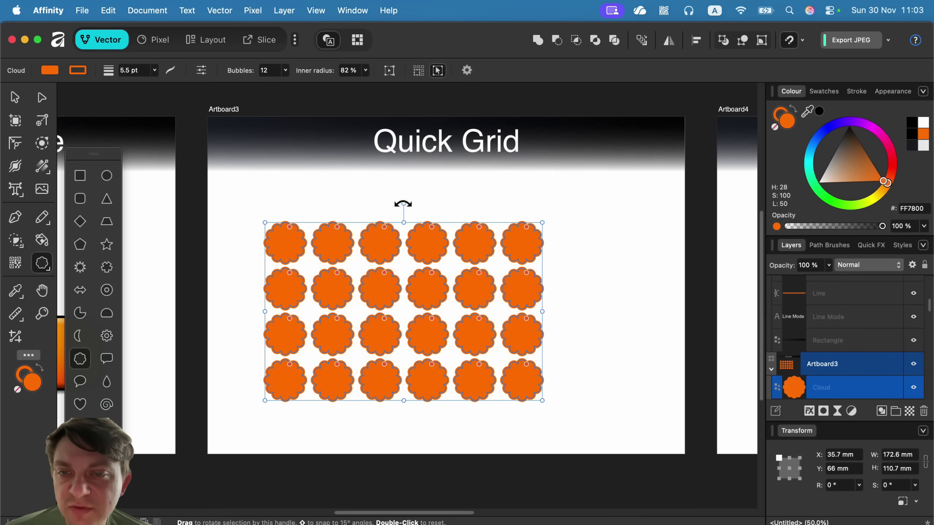
left_click_drag(403, 204, 437, 220)
double_click(440, 211)
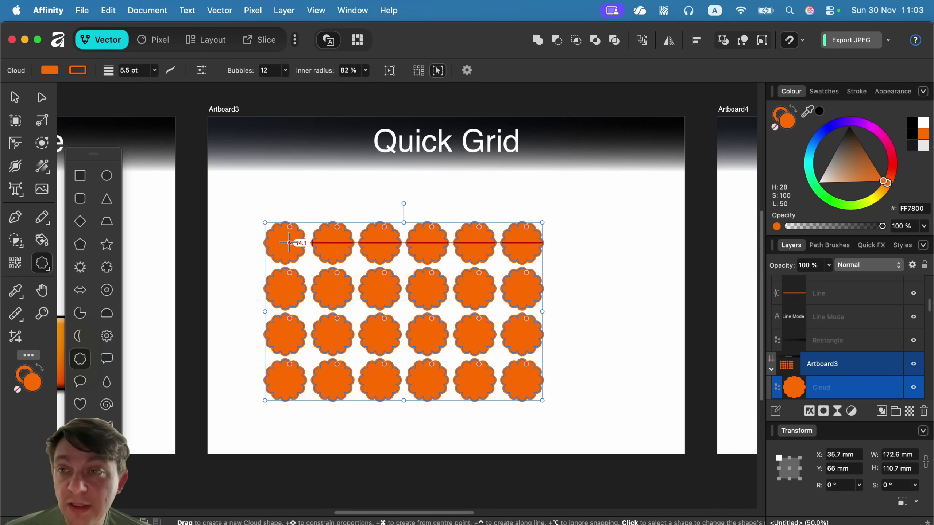
Enable Transform Objects Separately, rotate the first cloud alone, then deselect.
left_click(15, 99)
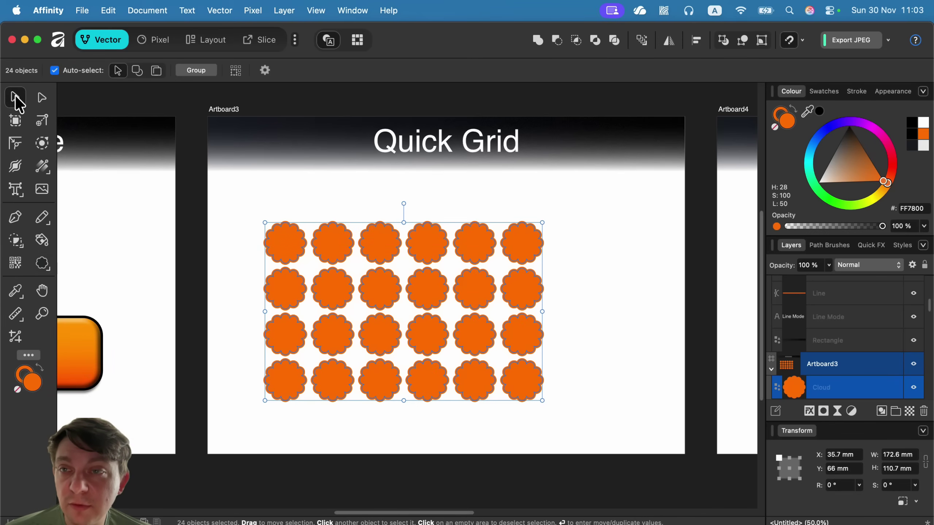
left_click(236, 70)
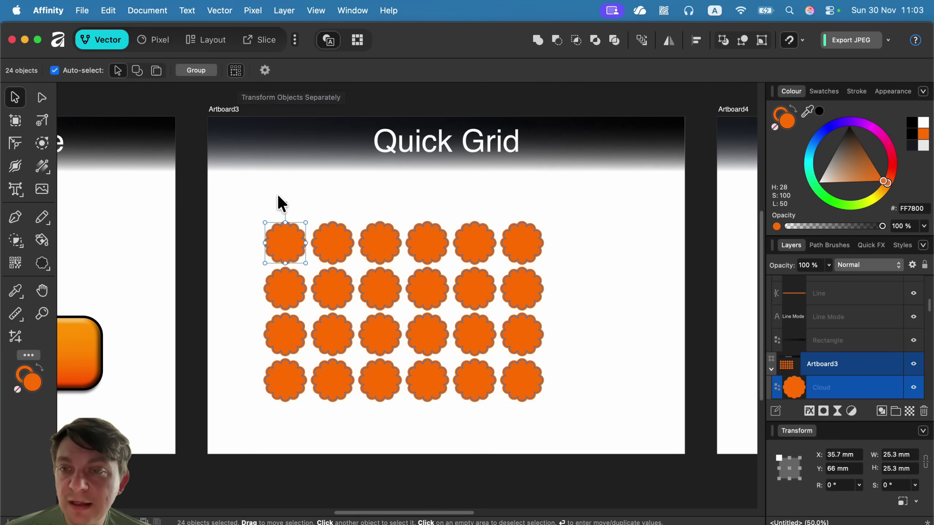
mouse_move(280, 200)
left_mouse_down()
mouse_move(263, 206)
mouse_move(273, 198)
mouse_move(304, 208)
mouse_move(277, 202)
mouse_move(263, 223)
mouse_move(279, 203)
mouse_move(315, 217)
mouse_move(311, 203)
mouse_move(275, 211)
mouse_move(283, 196)
left_mouse_up()
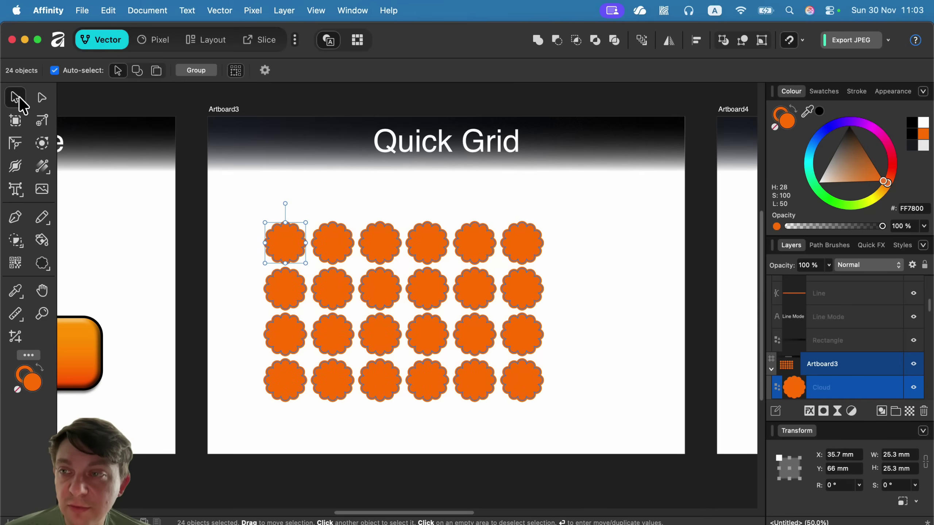
left_click(239, 198)
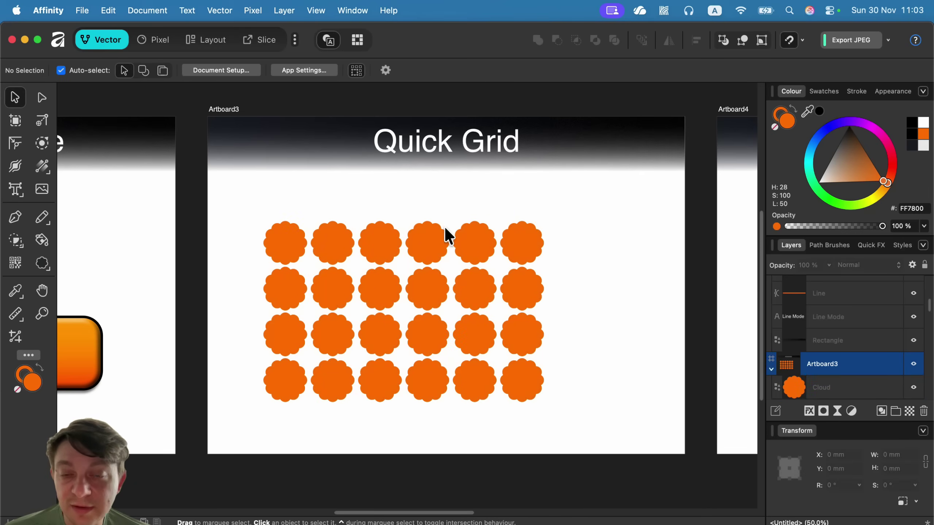
left_click_drag(622, 265, 317, 265)
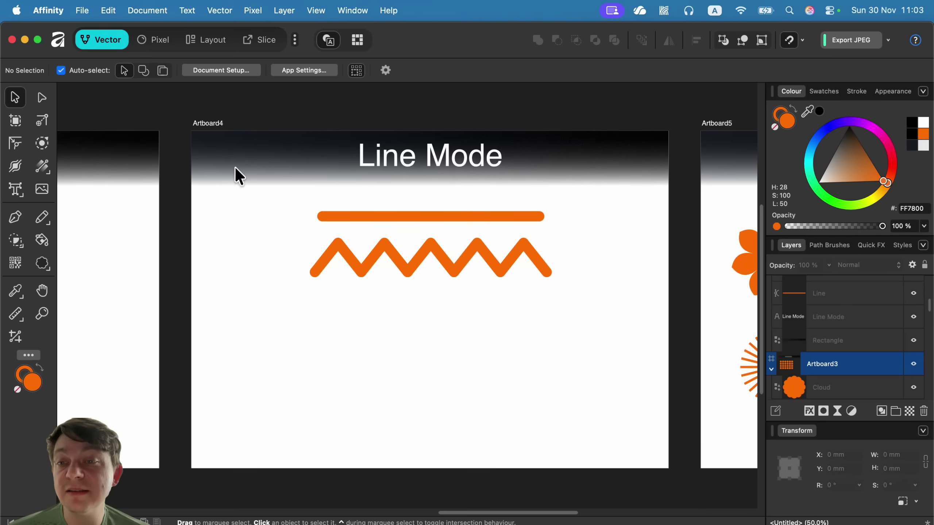
Draw a wavy four-node curve with the Pen tool in Pen mode.
left_click(19, 219)
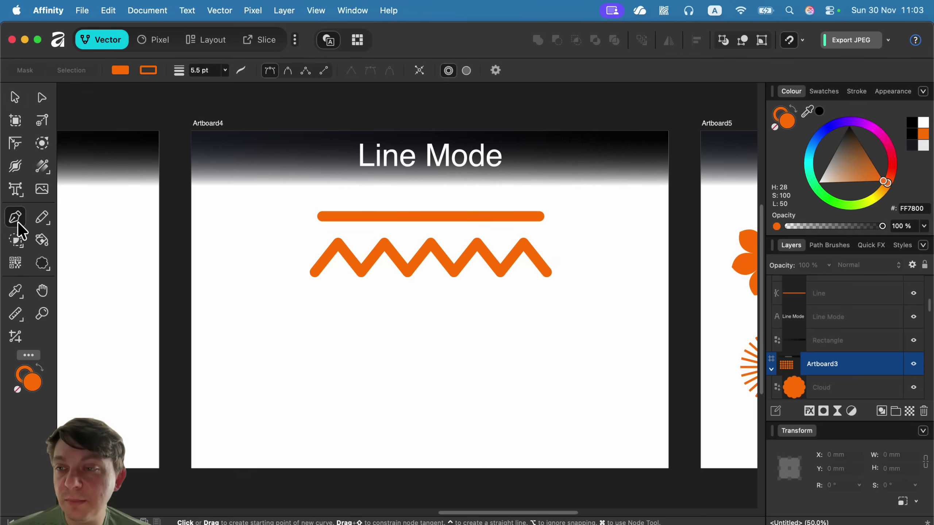
left_click(269, 71)
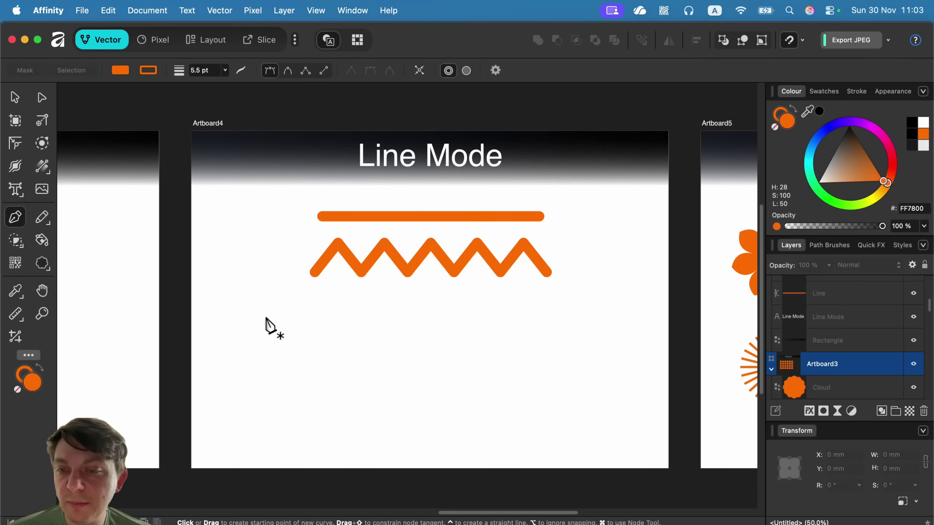
mouse_move(265, 318)
left_mouse_down()
mouse_move(298, 313)
mouse_move(383, 330)
left_mouse_up()
left_click_drag(436, 308, 485, 323)
left_click_drag(510, 347, 526, 353)
left_click_drag(583, 317, 598, 308)
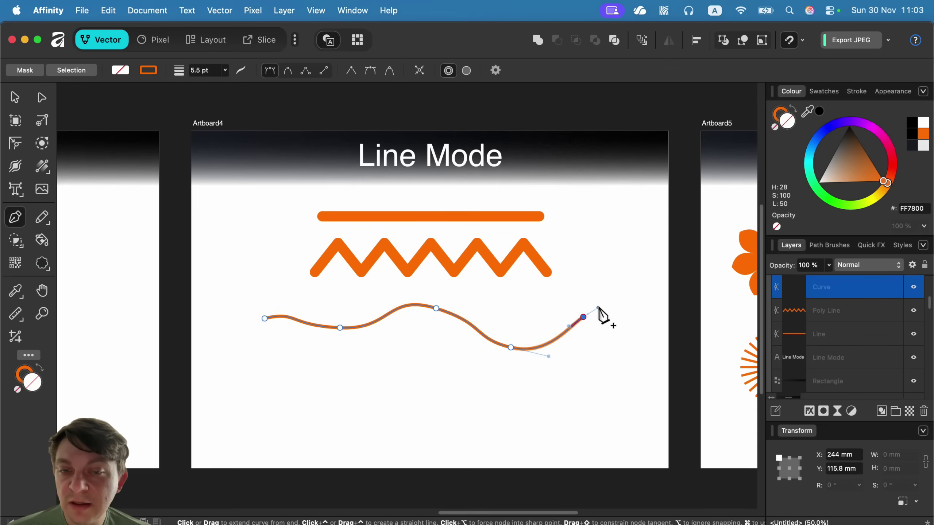
Draw several separate straight lines in Line Mode, then marquee-select all the orange strokes.
left_click(328, 71)
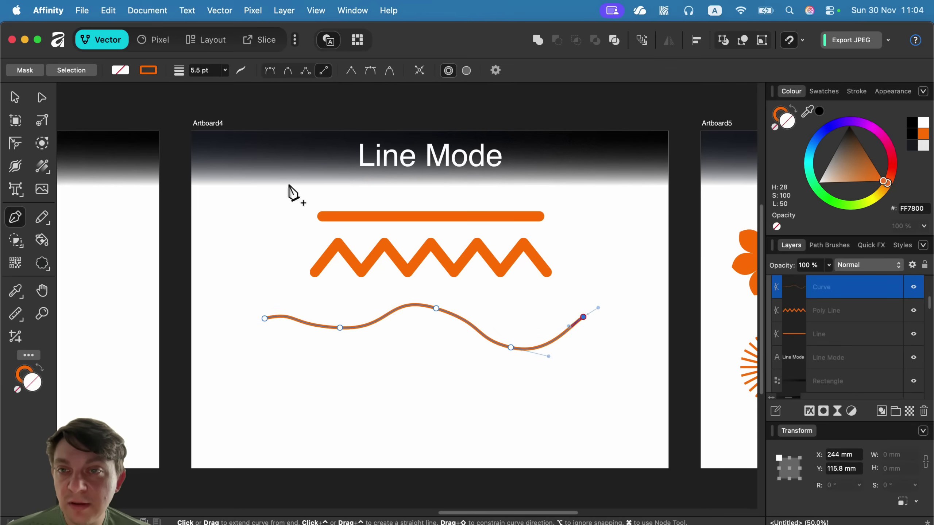
left_click(239, 371)
left_click(380, 356)
left_click(457, 401)
left_click(313, 423)
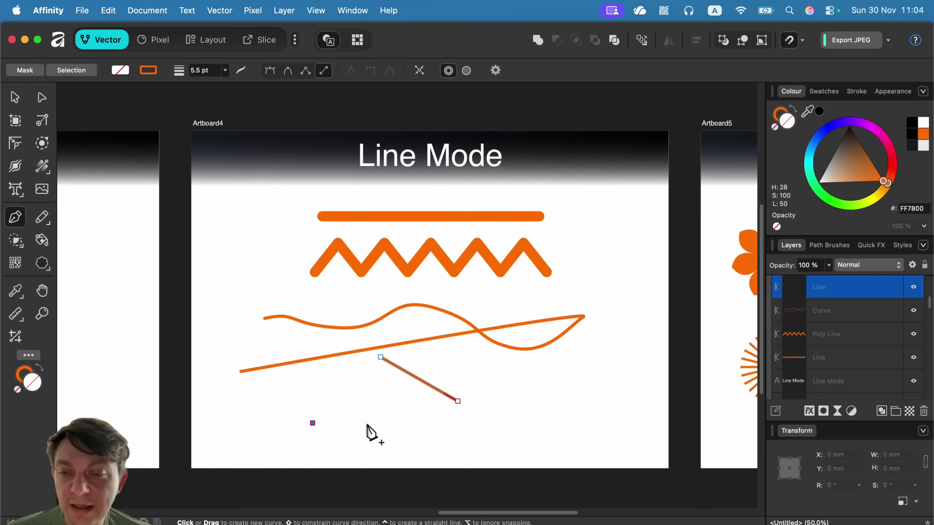
left_click(464, 425)
left_click(576, 396)
left_click(611, 288)
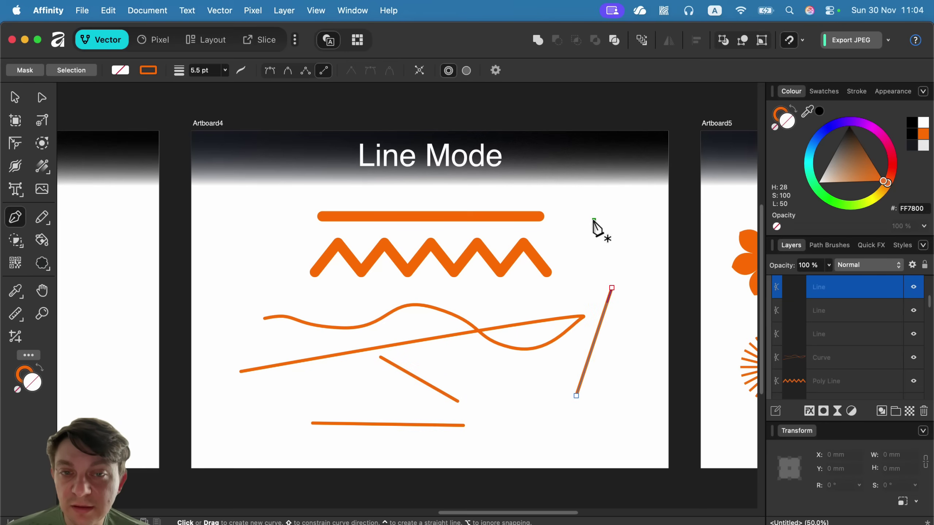
left_click(593, 219)
left_click(419, 194)
left_click(303, 207)
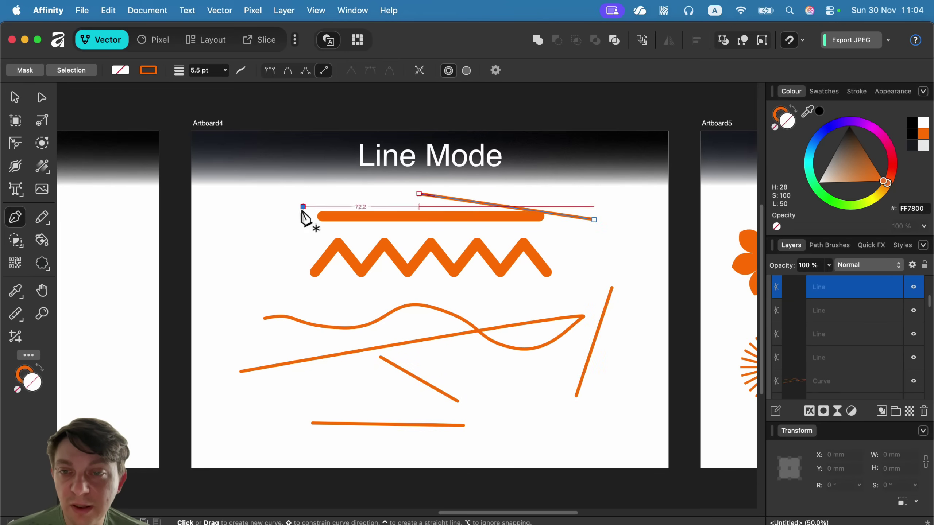
left_click(240, 310)
left_click(229, 400)
left_click(312, 448)
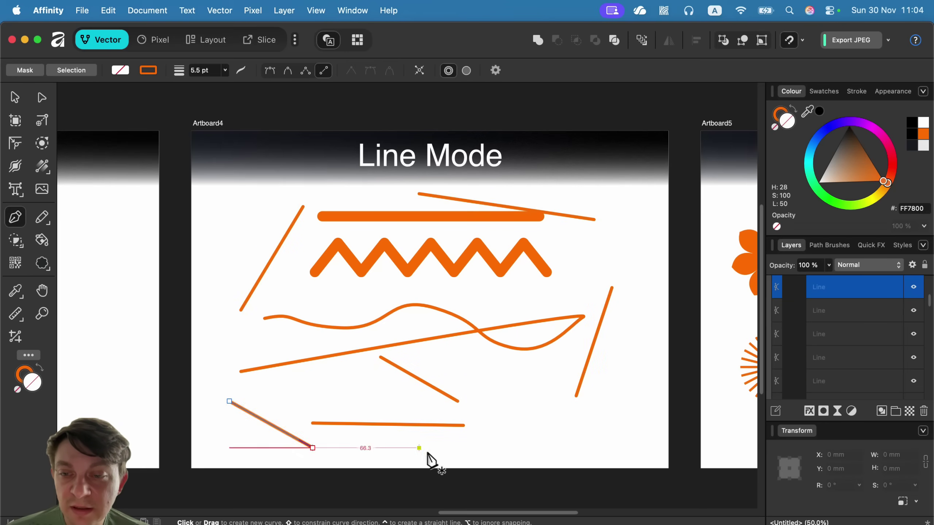
left_click(463, 441)
left_click(526, 379)
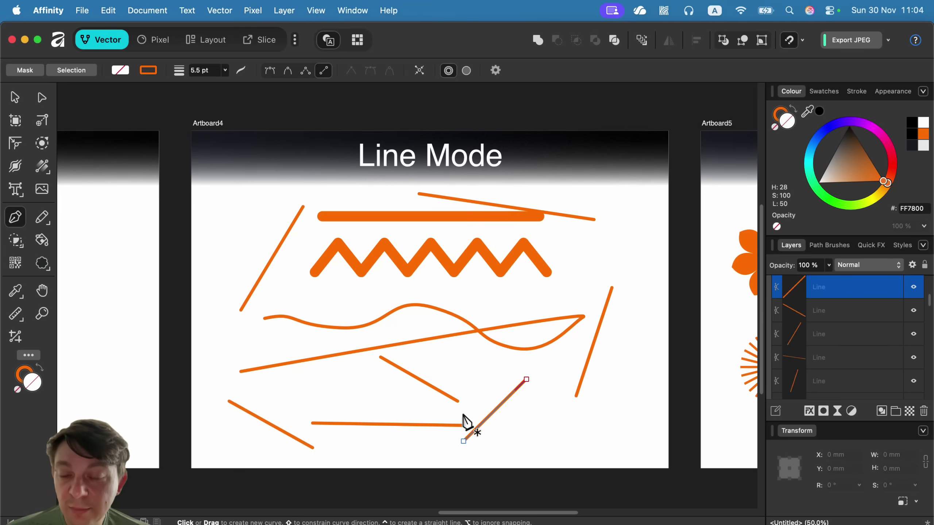
left_click(11, 99)
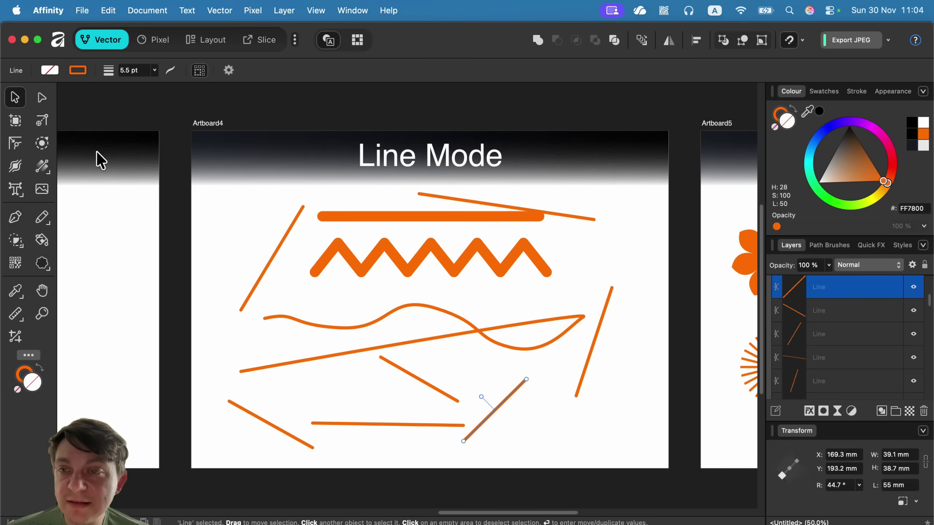
left_click_drag(212, 193, 632, 455)
Delete the selected strokes and start a Polygon Mode zigzag with the Pen tool.
key("Delete")
left_click(15, 217)
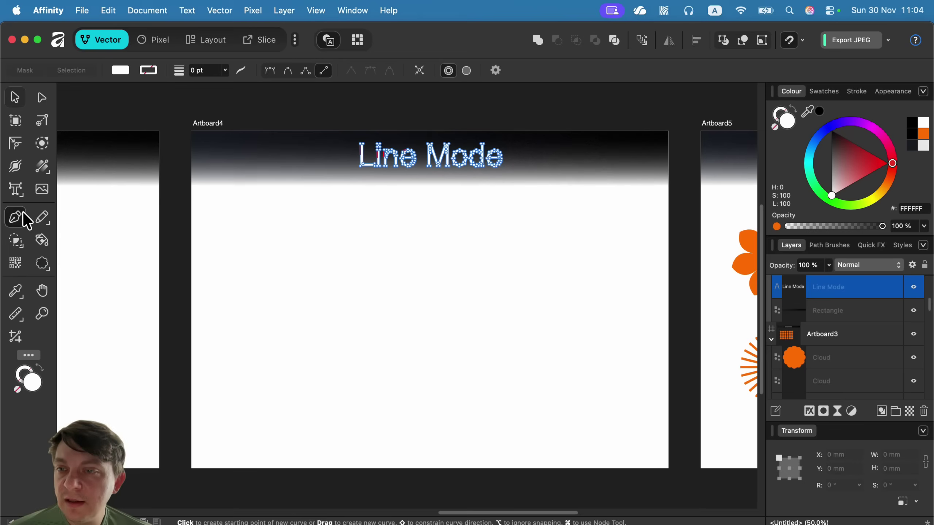
left_click(304, 71)
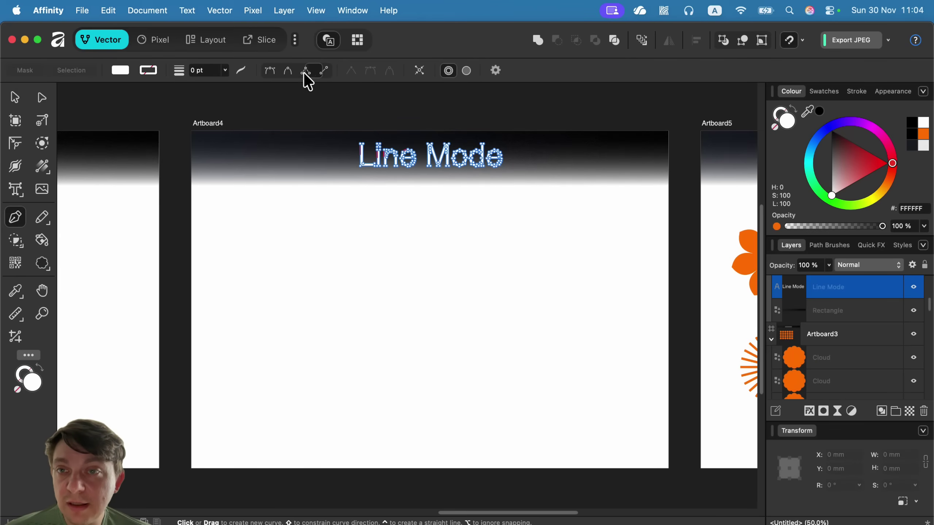
left_click(243, 265)
left_click(275, 227)
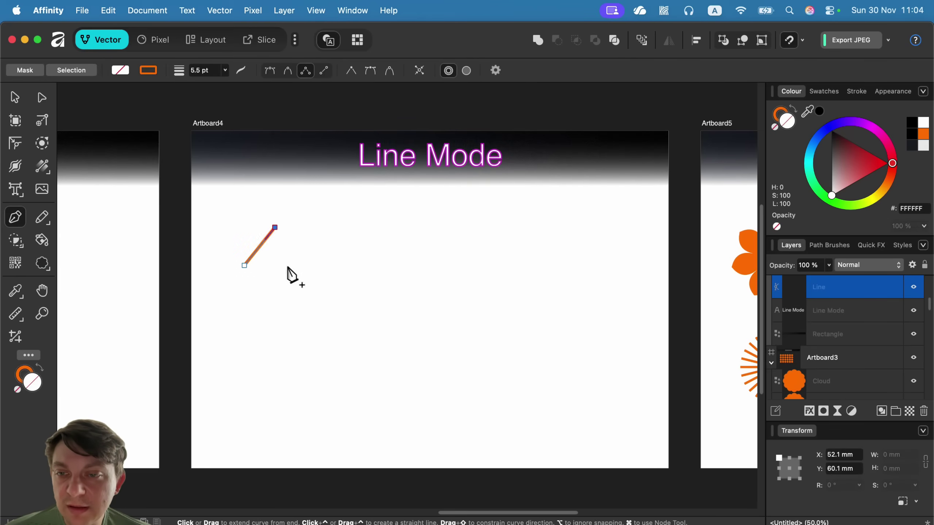
left_click(293, 267)
left_click(323, 223)
left_click(350, 276)
left_click(378, 230)
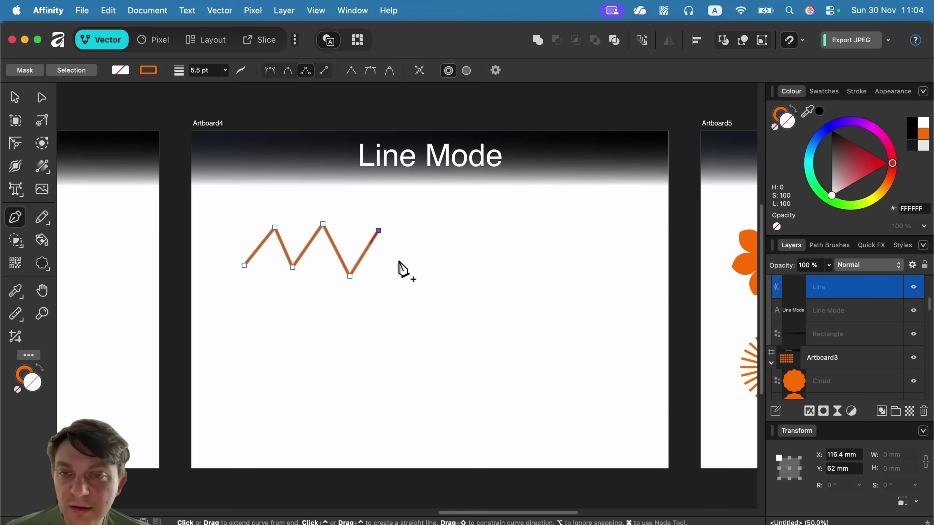
Finish the zigzag's remaining peaks and valleys, then select all its nodes with the Node tool.
left_click(407, 266)
left_click(431, 225)
left_click(455, 277)
left_click(484, 233)
left_click(501, 271)
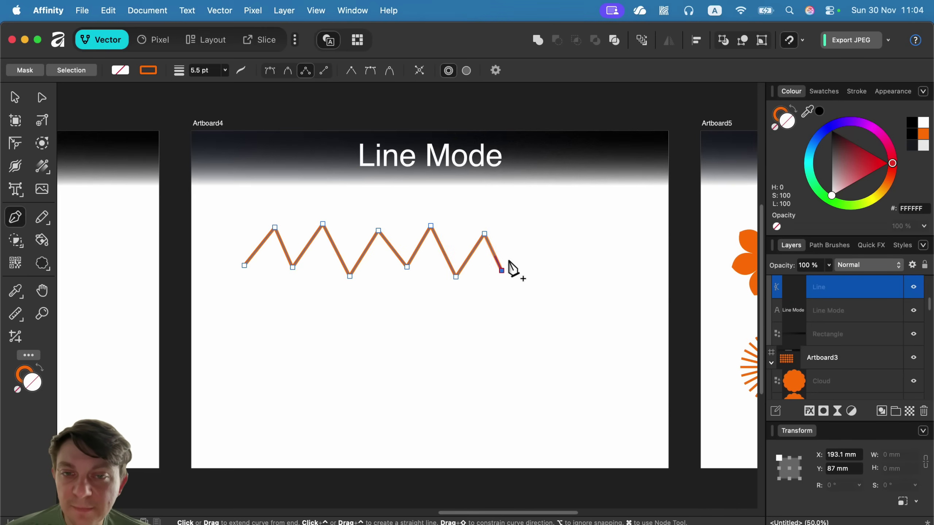
left_click(541, 229)
left_click(564, 265)
left_click(598, 223)
left_click(614, 274)
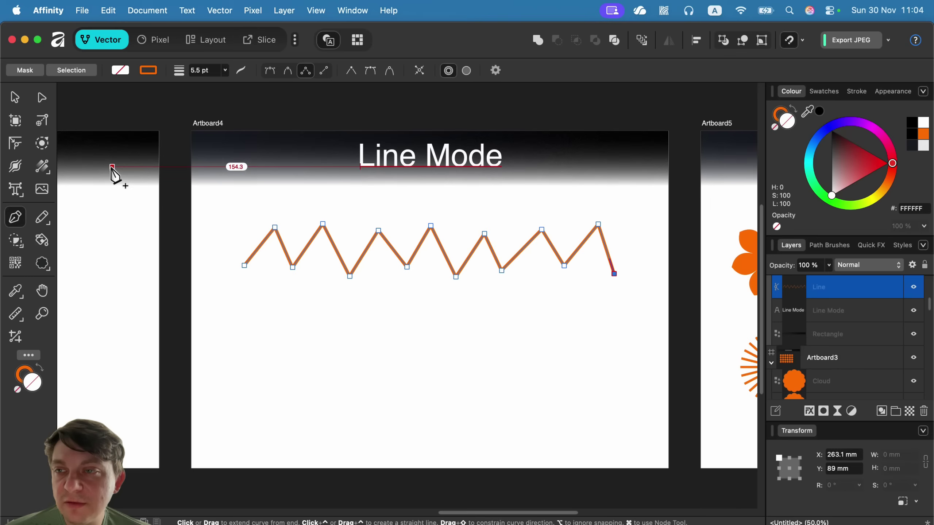
left_click(41, 99)
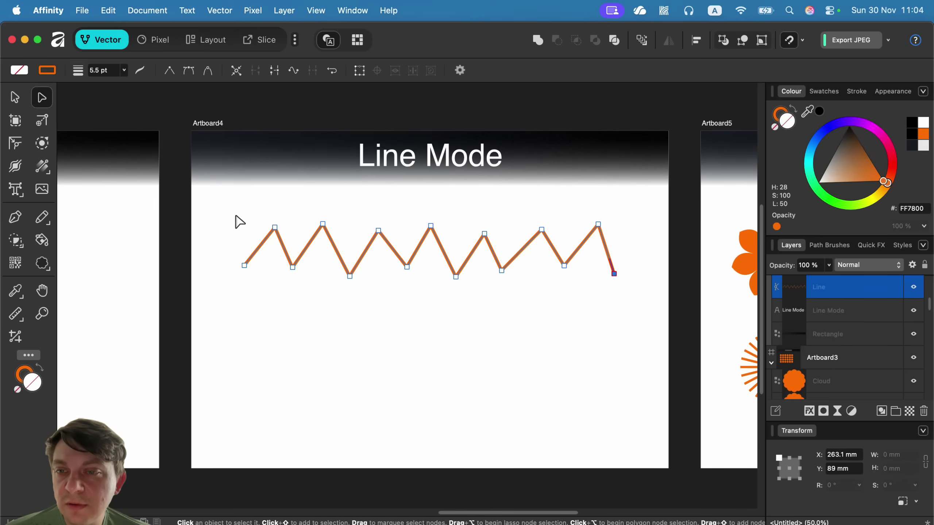
left_click_drag(207, 209, 660, 307)
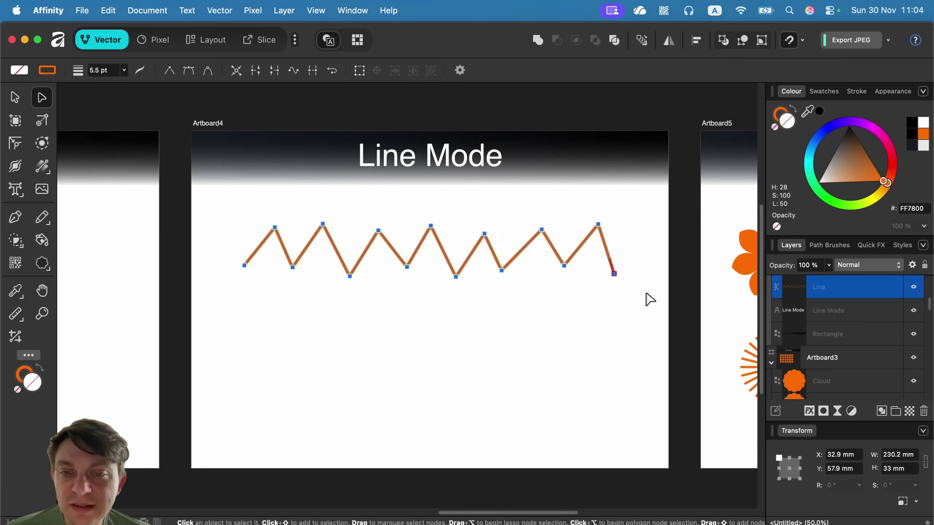
Space the selected zigzag nodes evenly across the horizontal with Auto Distribute.
left_click(696, 41)
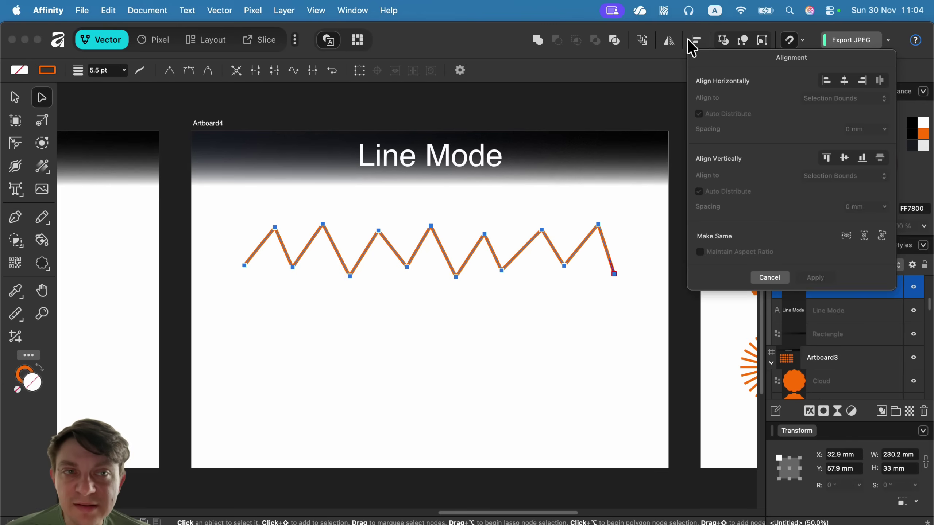
left_click(880, 80)
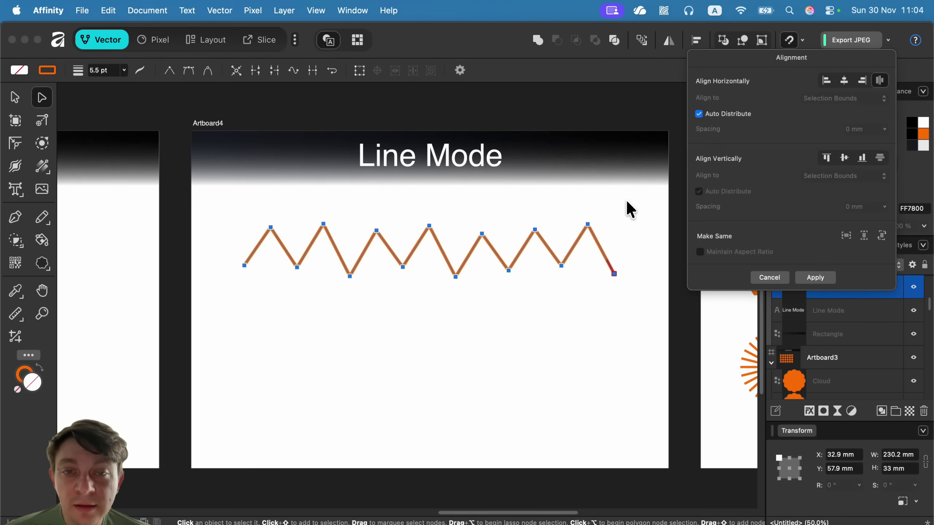
left_click(597, 236)
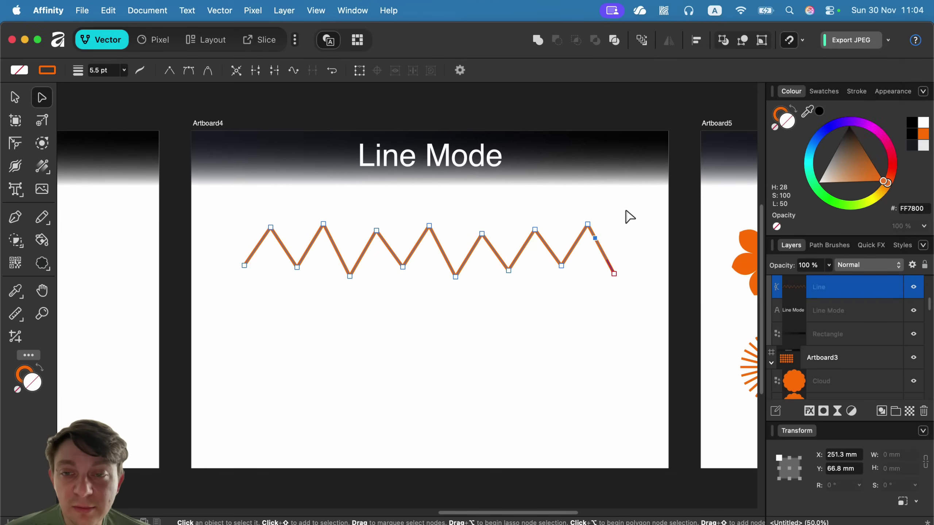
Align the zigzag's top nodes to one height and its bottom nodes to another, then deselect.
left_click_drag(627, 207, 187, 246)
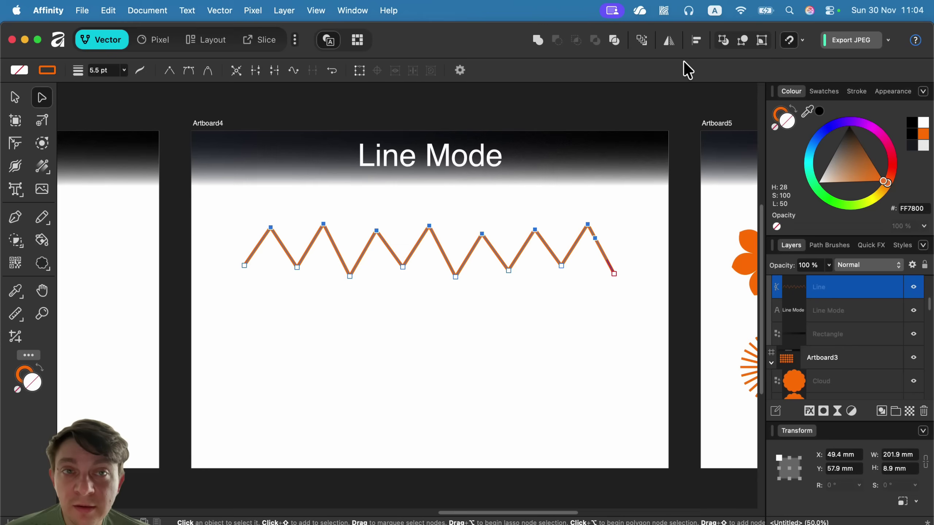
left_click(696, 39)
left_click(844, 158)
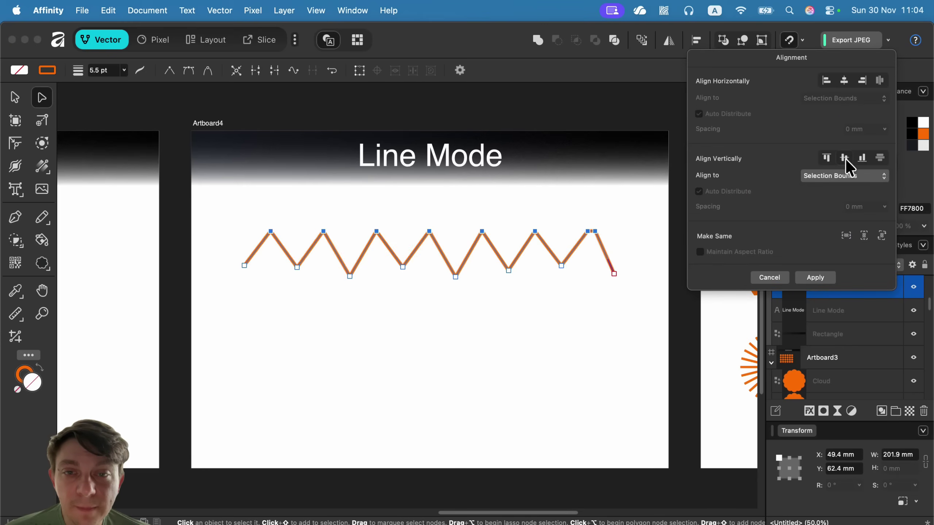
left_click_drag(633, 251, 215, 309)
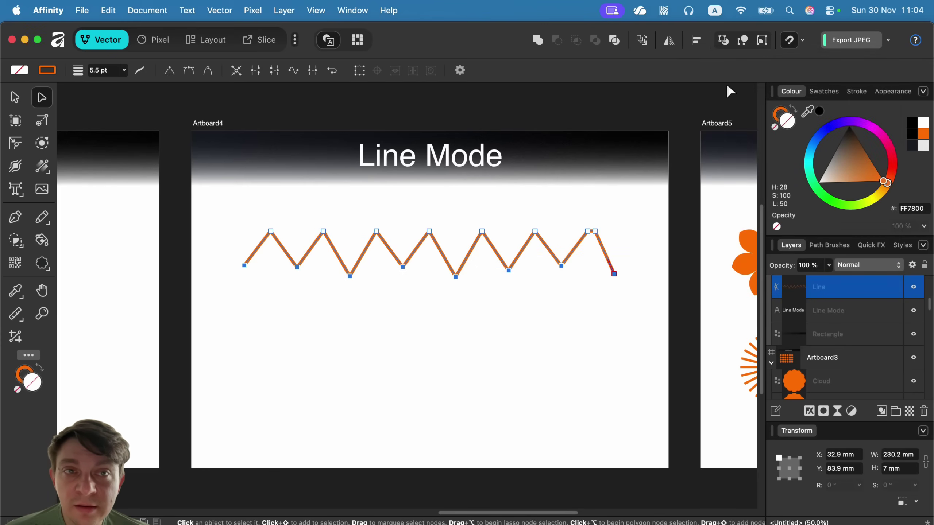
left_click(696, 40)
left_click(843, 157)
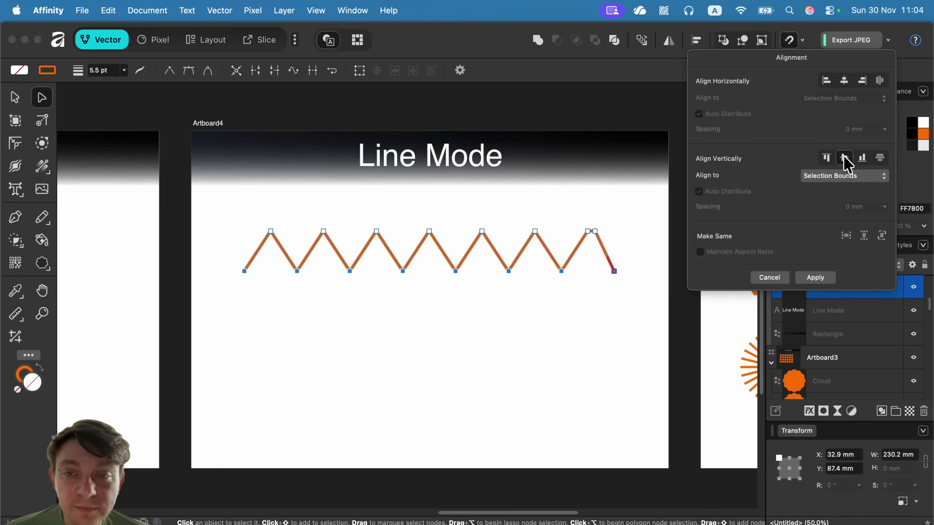
left_click(447, 337)
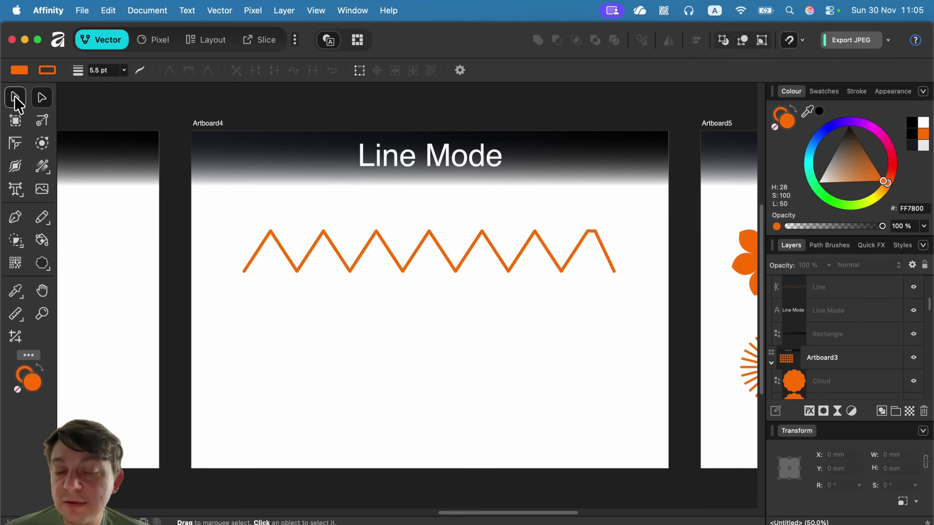
Set the Pen tool to Line mode and draw the first separate straight lines on Artboard4.
left_click(14, 99)
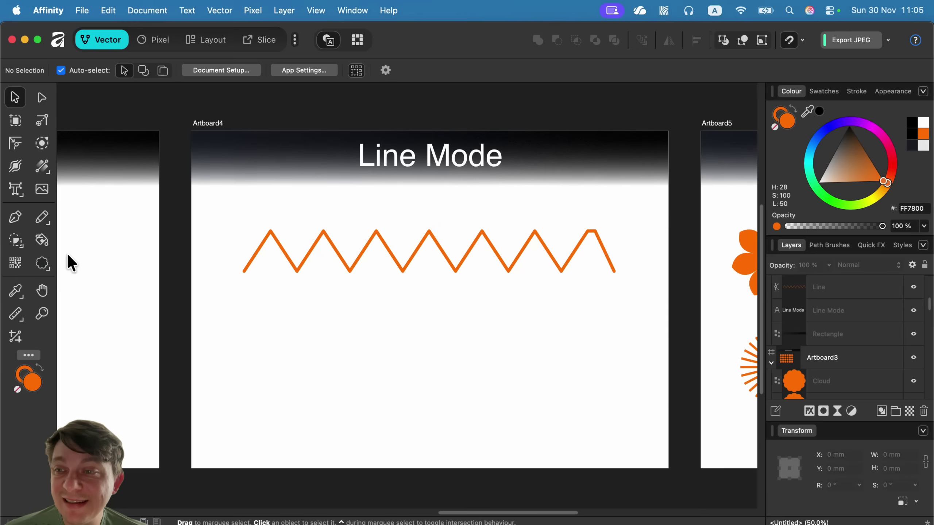
left_click(15, 217)
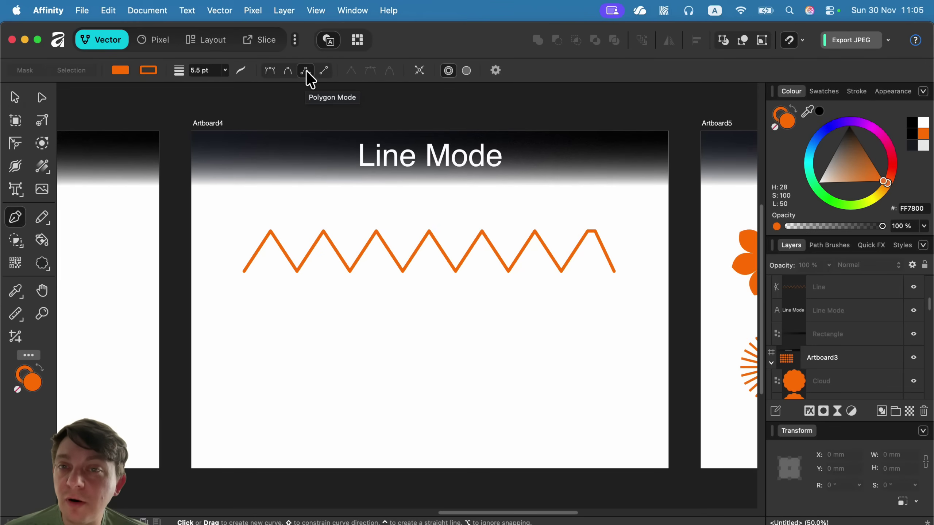
left_click(323, 71)
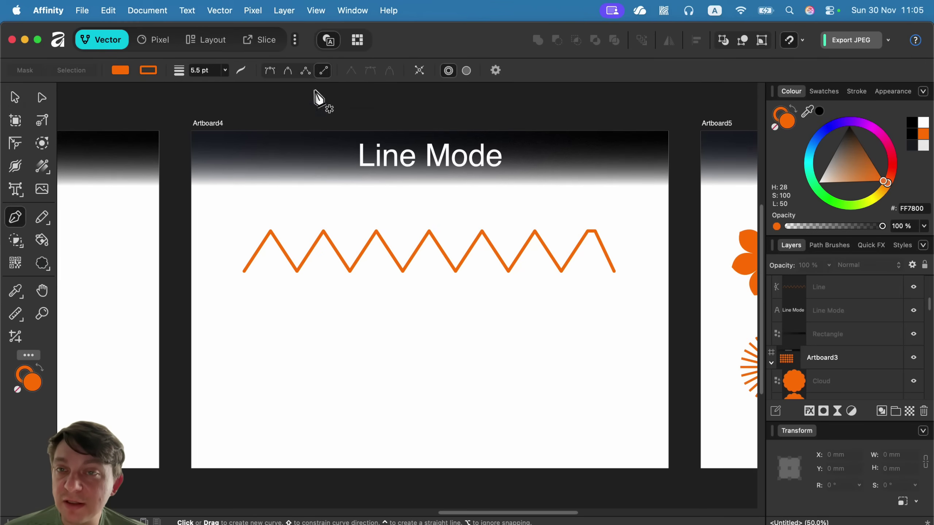
left_click(232, 331)
left_click(328, 312)
left_click(307, 366)
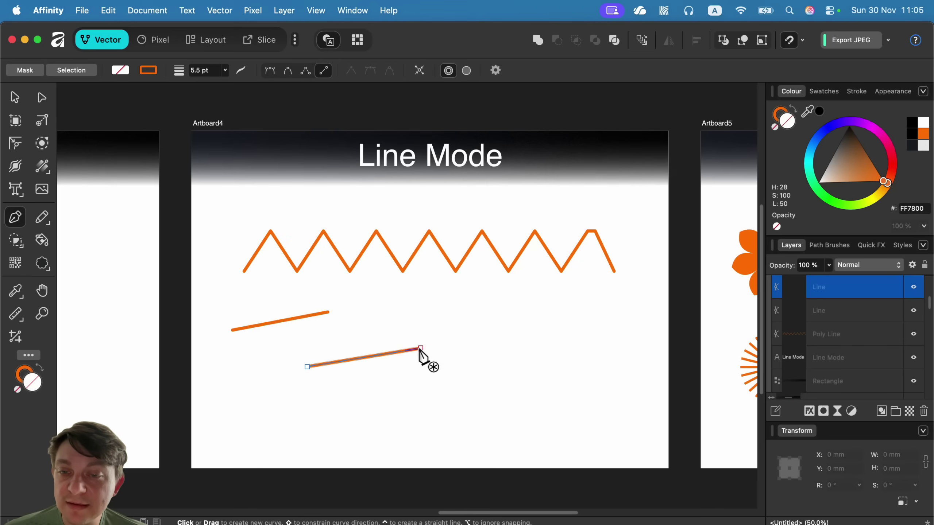
Draw more straight lines, including a bottom-left line and a steep line at the right edge.
left_click(429, 300)
left_click(532, 321)
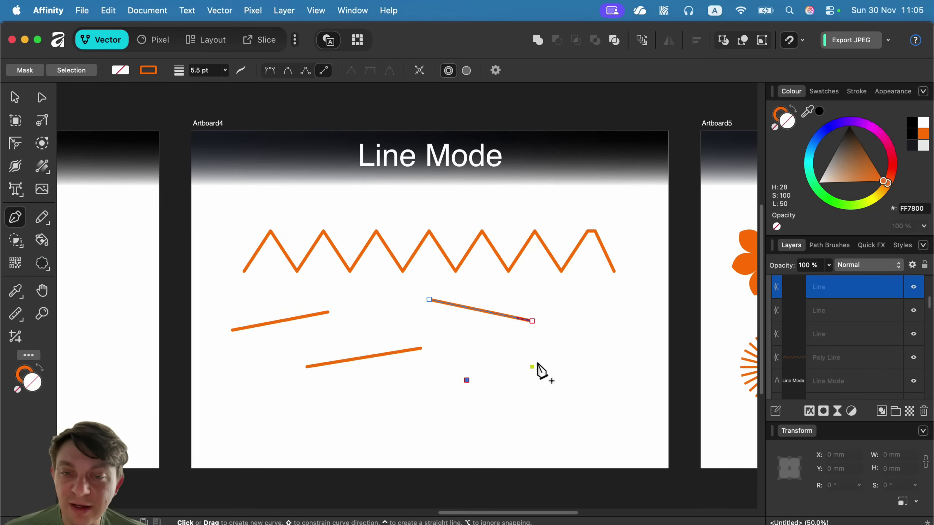
left_click(564, 348)
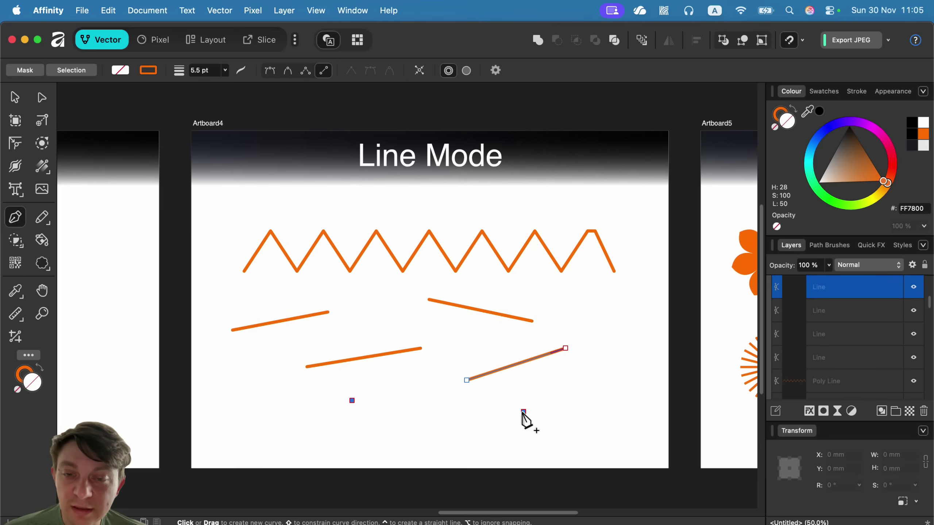
left_click(523, 411)
left_click(244, 448)
left_click(376, 434)
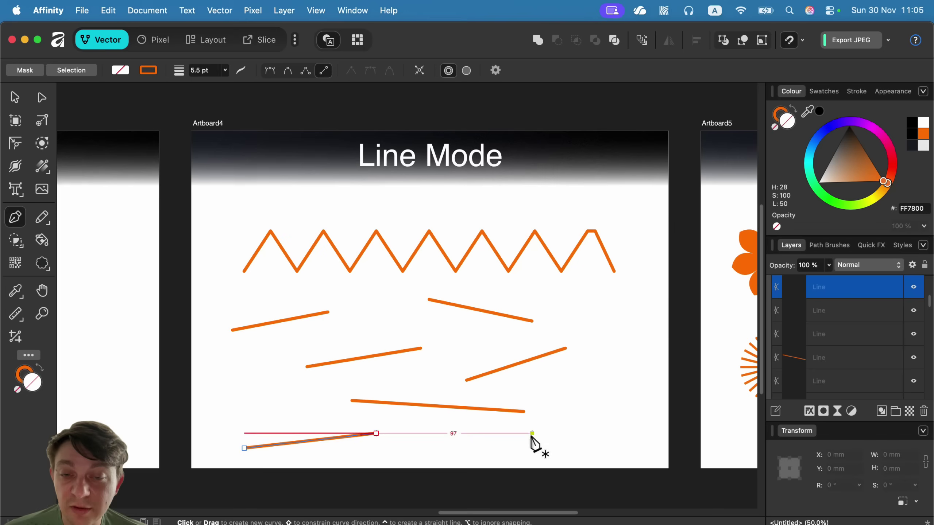
left_click(576, 420)
left_click(603, 330)
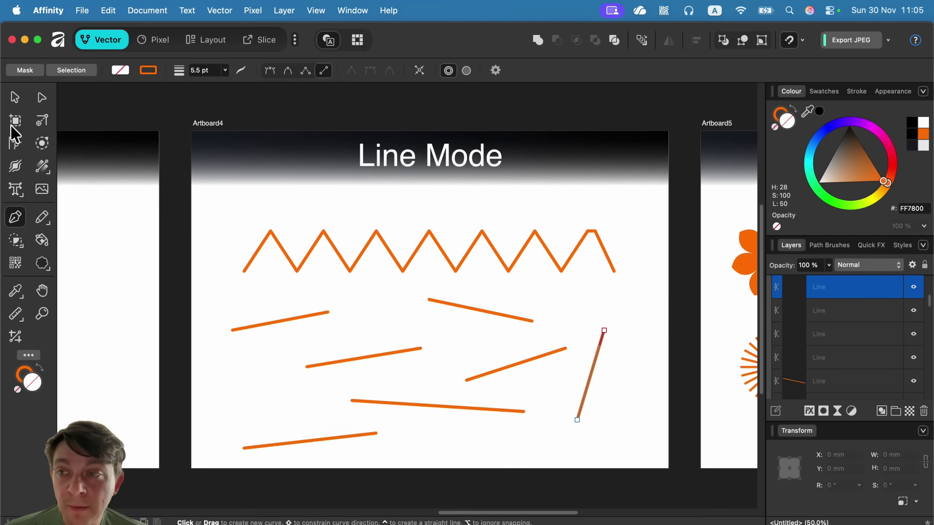
left_click(20, 99)
Pan to the Smart Shapes artboard and drag out a large cog with the Cog Tool.
left_click(594, 264)
key("space")
scroll(663, 267, "right", 10)
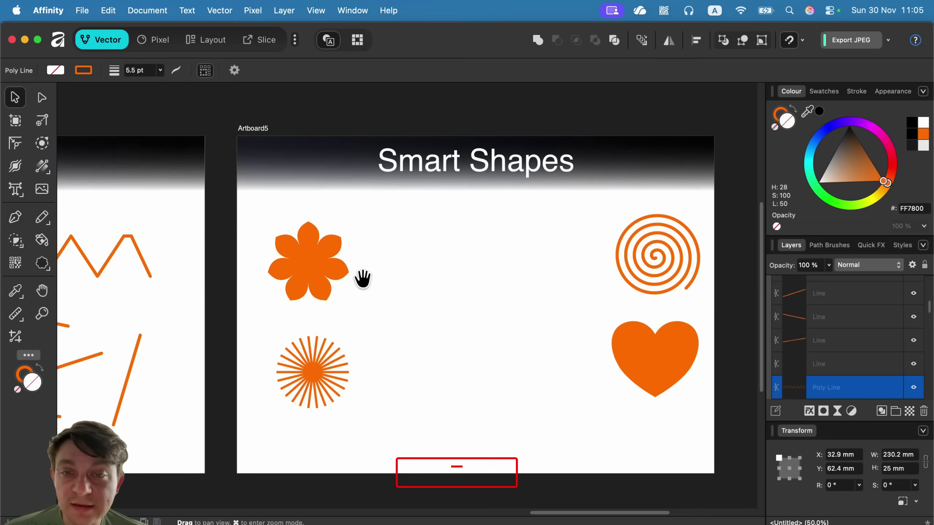
mouse_move(427, 287)
left_mouse_down()
mouse_move(435, 298)
mouse_move(445, 283)
left_mouse_up()
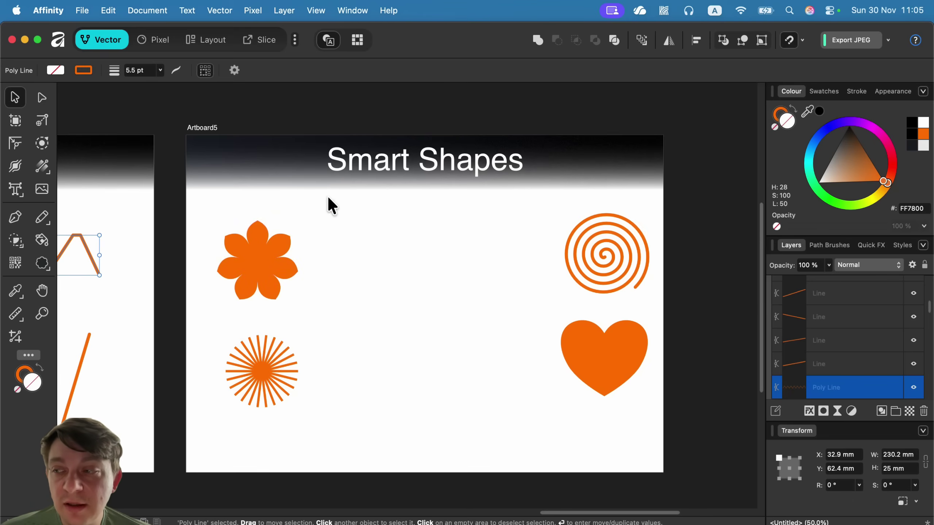
left_click(47, 268)
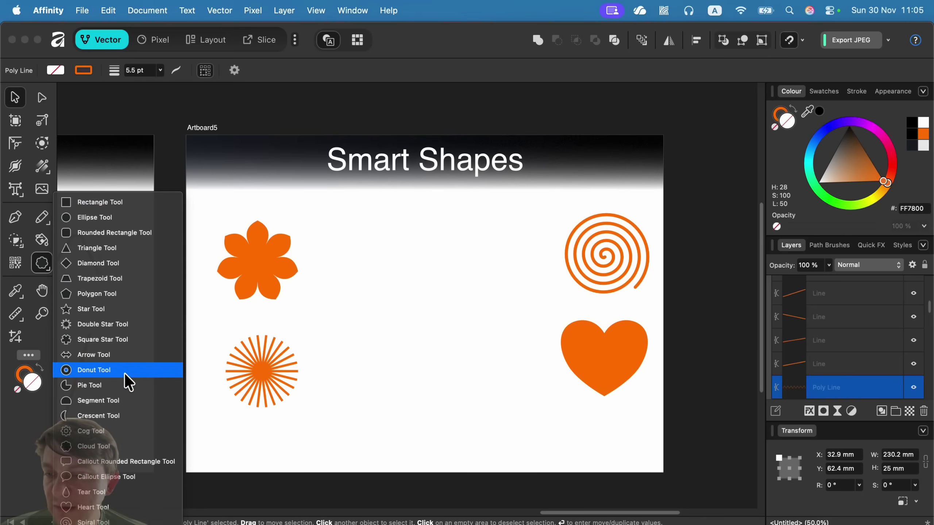
left_click(129, 430)
left_click_drag(352, 248, 493, 399)
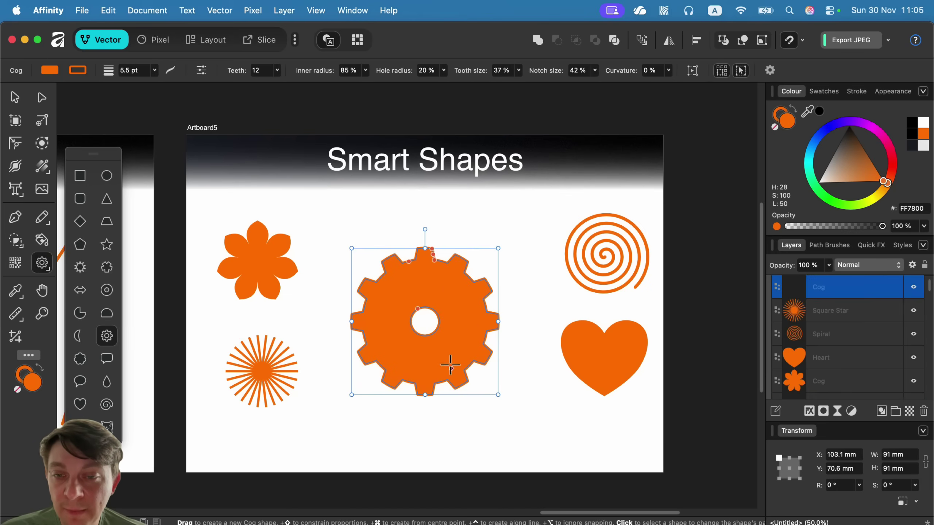
Fill the cog blue (0046FF) and set its stroke to none.
left_click(820, 134)
left_click(780, 114)
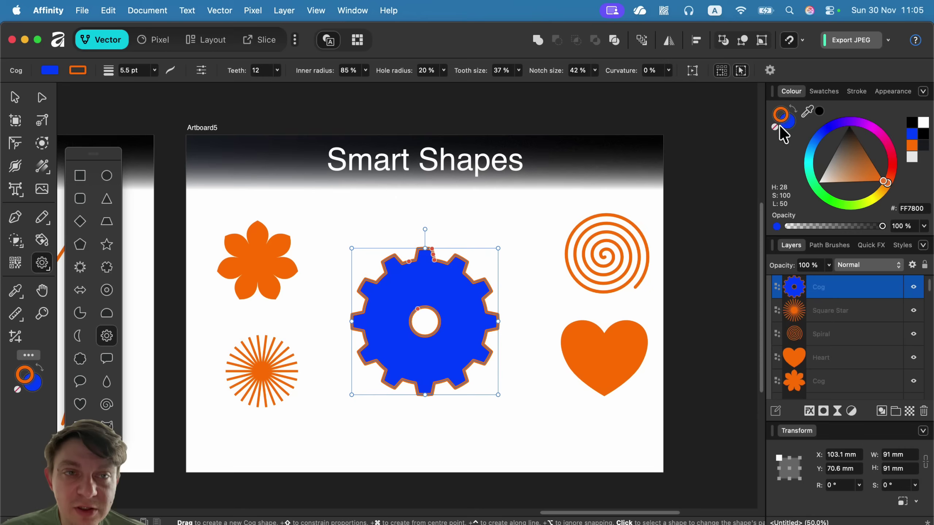
left_click(775, 127)
left_click(785, 122)
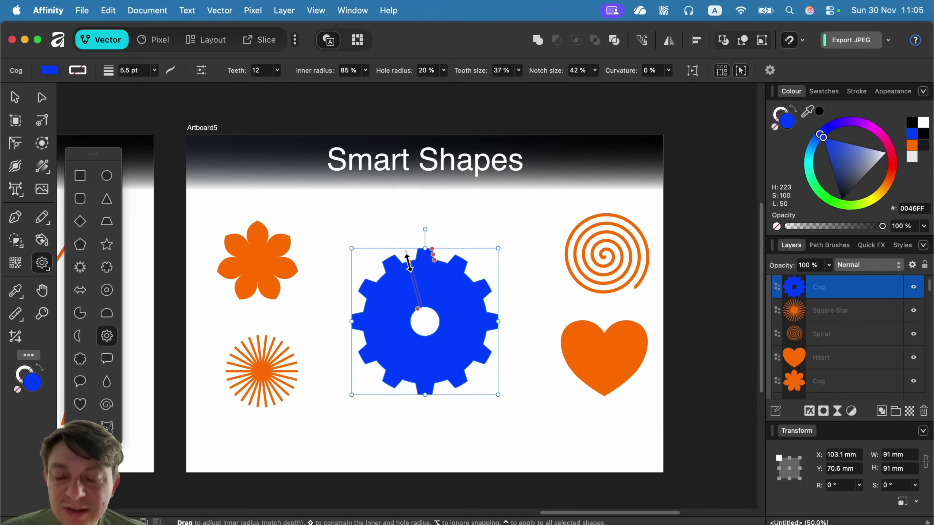
Drag the cog's handles, then set Teeth to 3 and Inner radius to 45%.
left_click_drag(407, 262, 410, 295)
left_click_drag(432, 249, 410, 278)
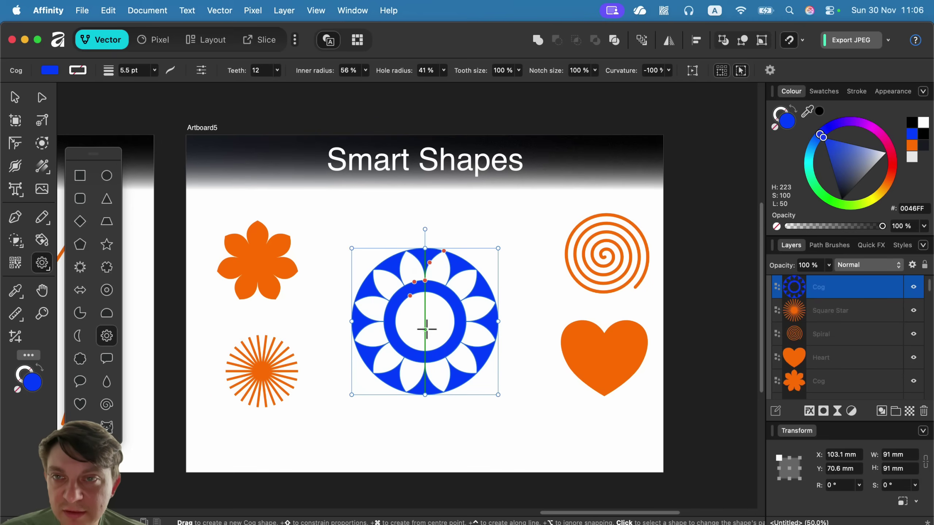
left_click(278, 70)
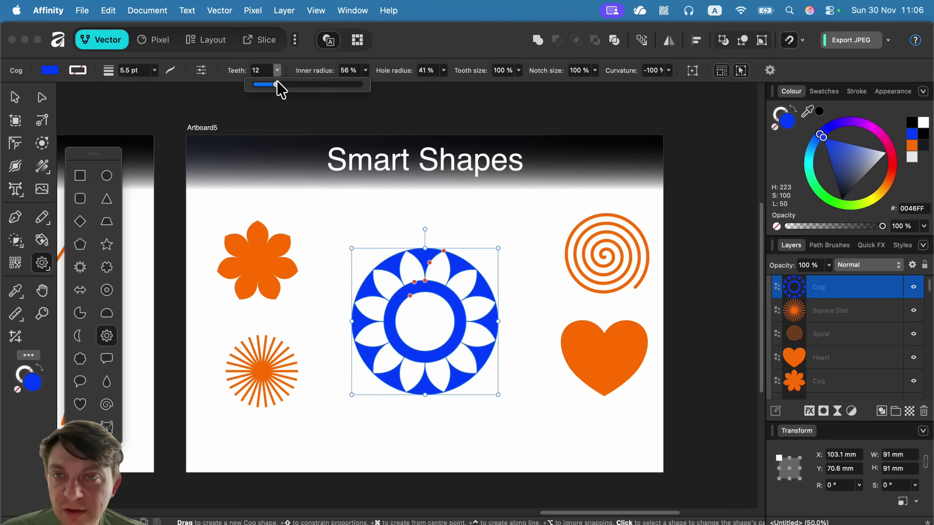
left_click_drag(277, 83, 253, 84)
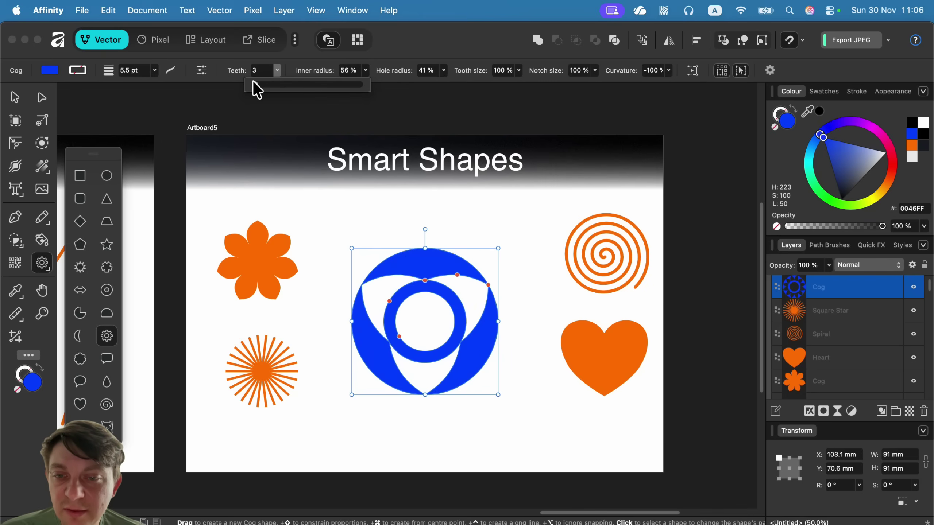
left_click(365, 70)
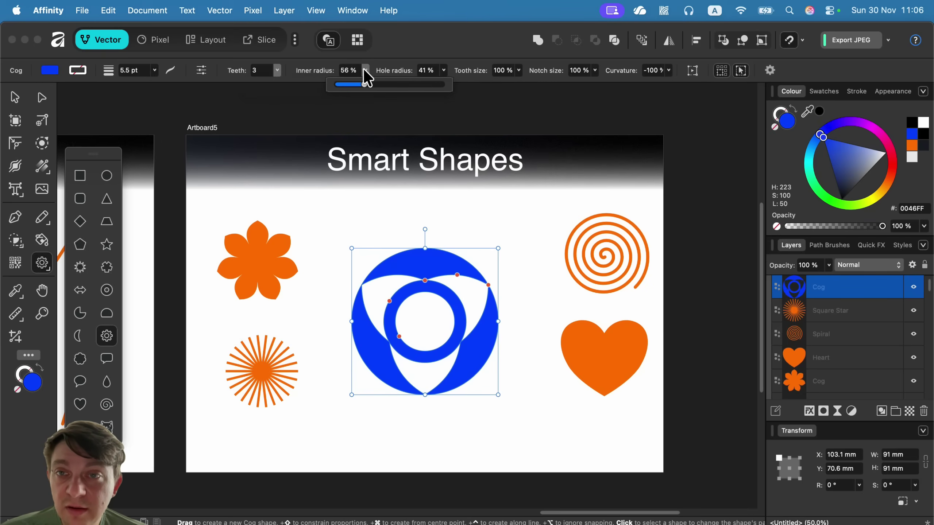
left_click_drag(364, 84, 344, 85)
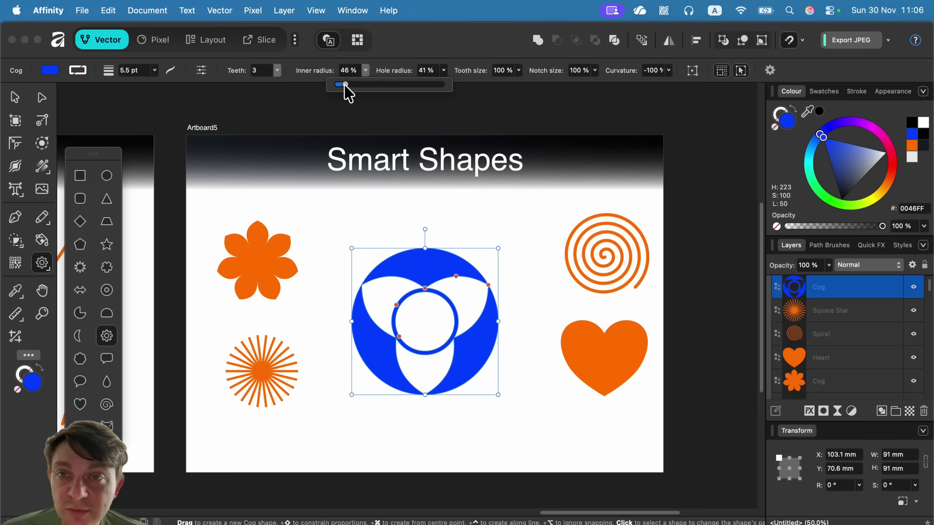
Set Hole radius to 21% and Tooth size to 70%, then deselect the cog.
left_click(444, 70)
left_click_drag(431, 83, 395, 83)
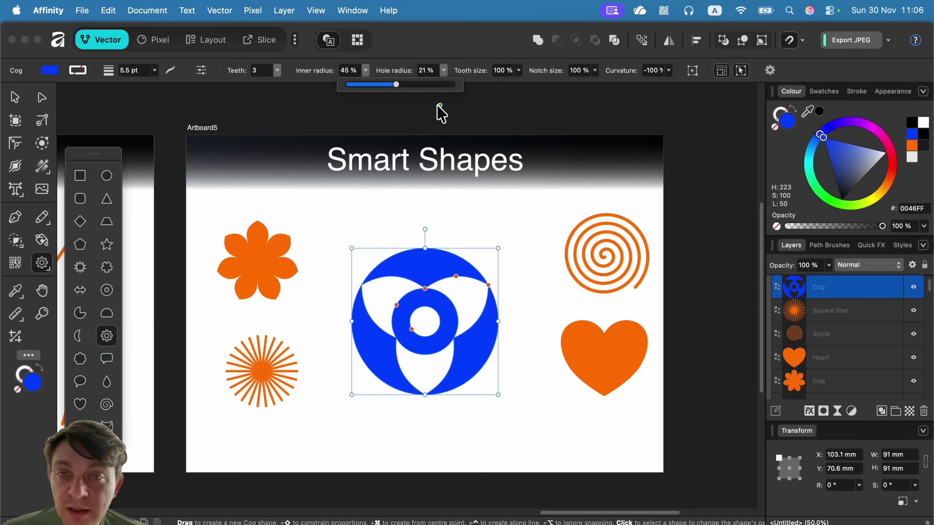
left_click(519, 70)
left_click_drag(509, 83, 486, 84)
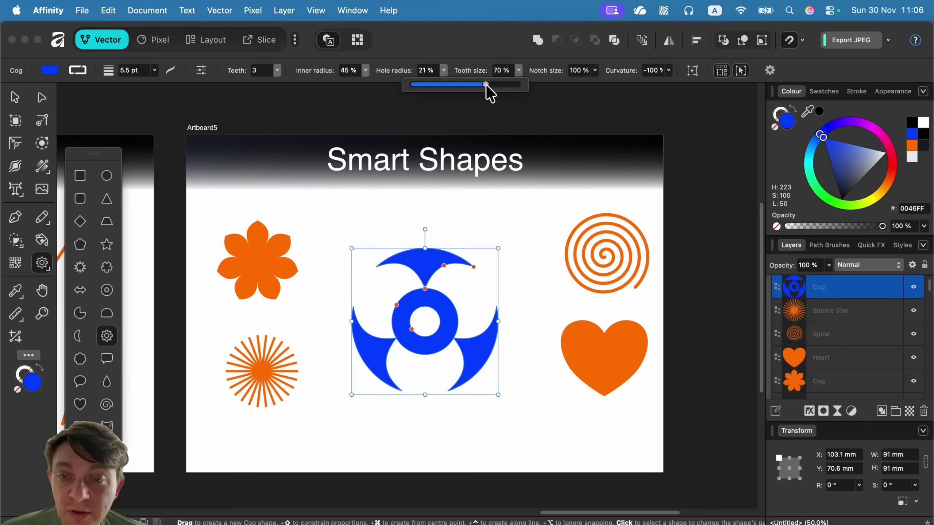
left_click(15, 104)
left_click(323, 215)
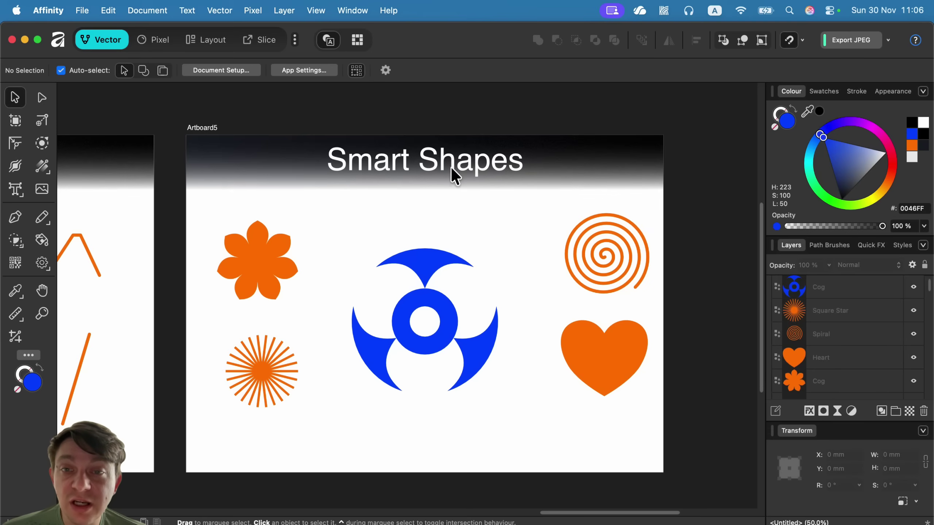
Pan back past the Line Mode and Quick Grid artboards to center Artboard2, Copy / Paste Style.
key("space")
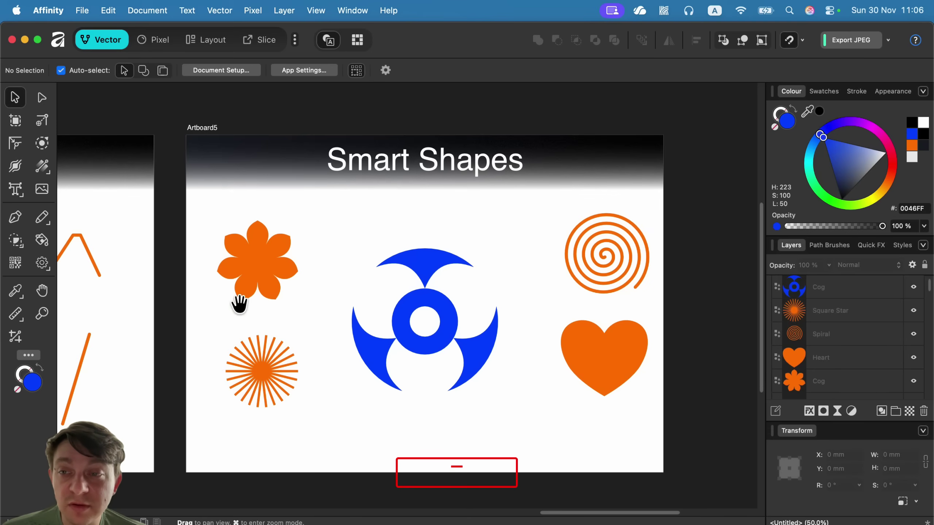
left_click_drag(236, 298, 641, 309)
left_click_drag(267, 317, 358, 319)
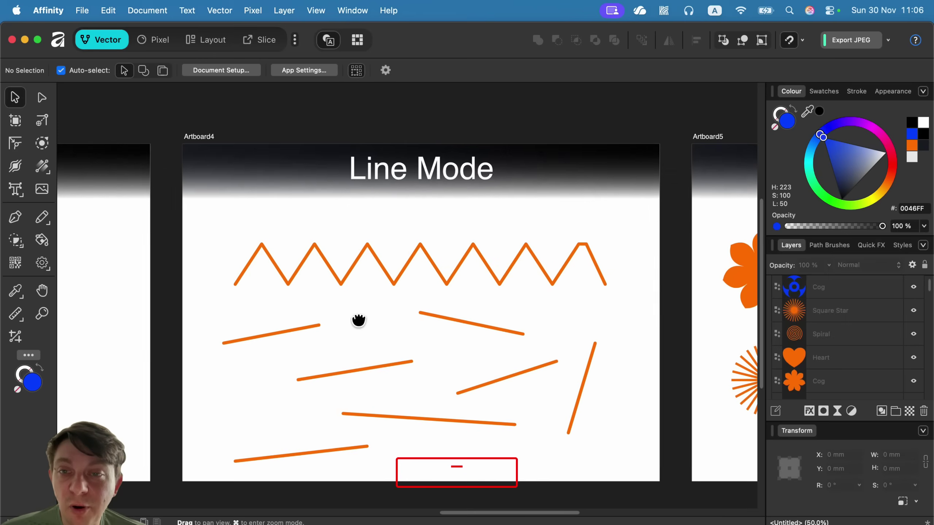
left_click_drag(252, 304, 673, 308)
left_click_drag(327, 303, 431, 278)
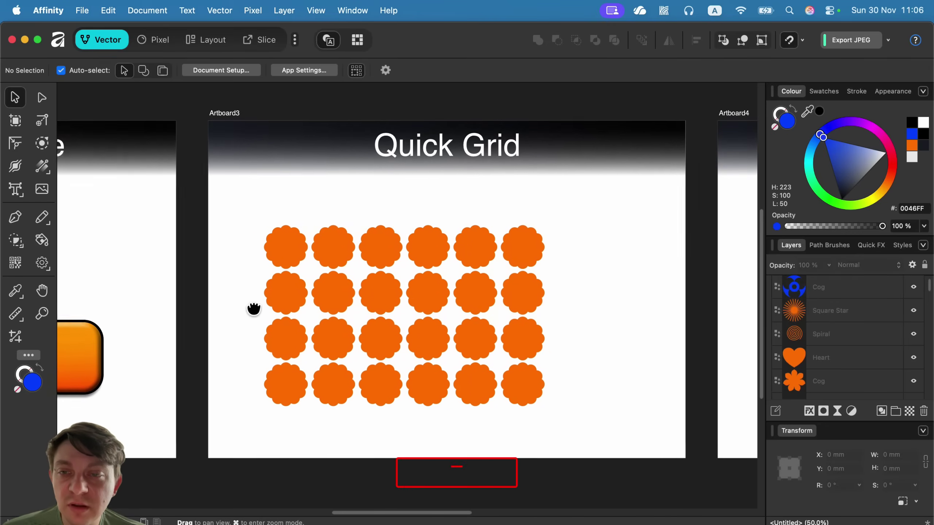
left_click_drag(254, 309, 595, 317)
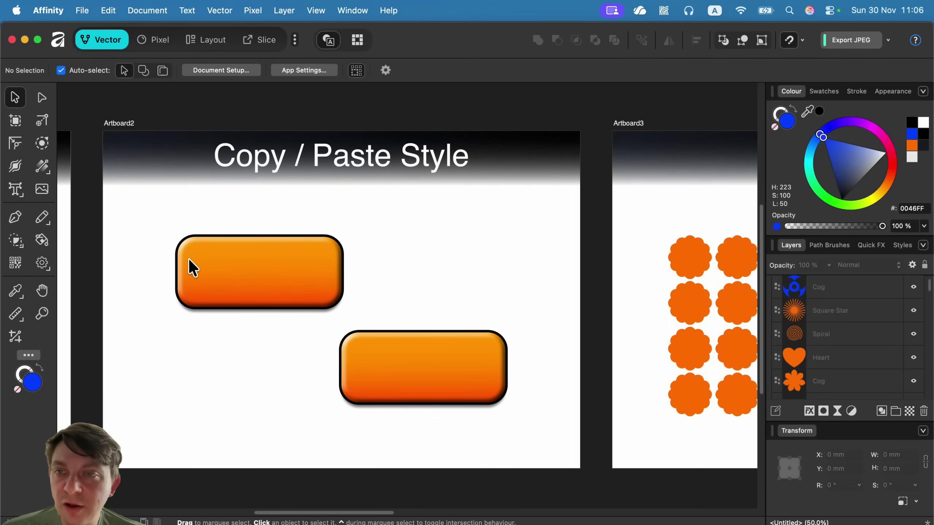
Select the lower orange button, check the Edit > Paste options without pasting, then pan to Artboard1.
left_click(462, 380)
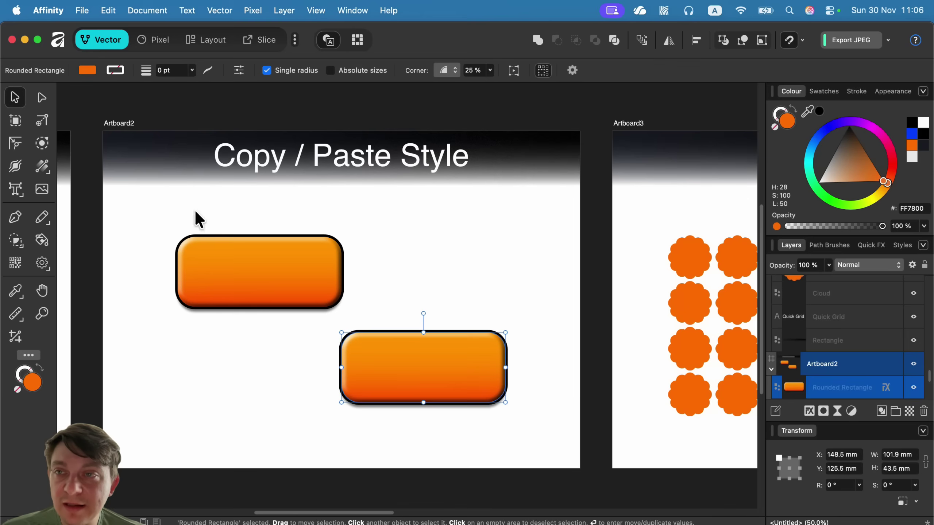
left_click(108, 11)
mouse_move(197, 213)
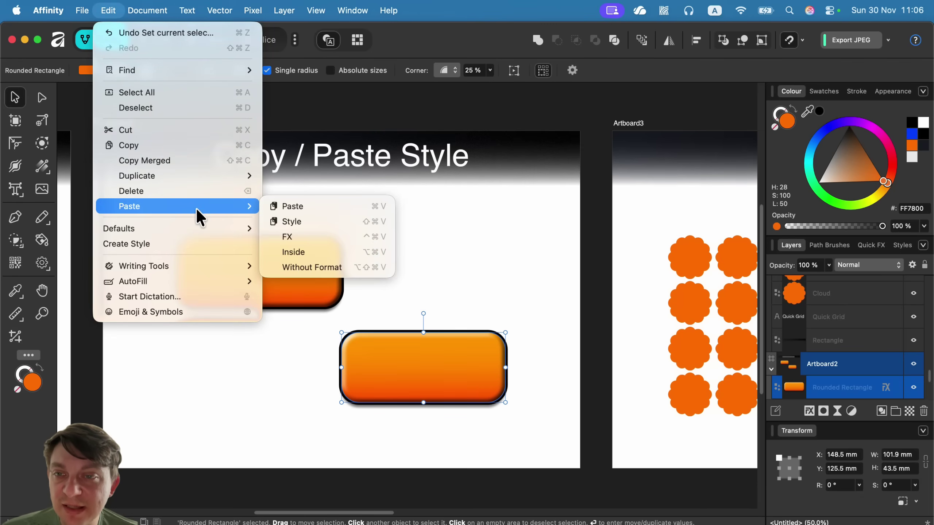
left_click(556, 267)
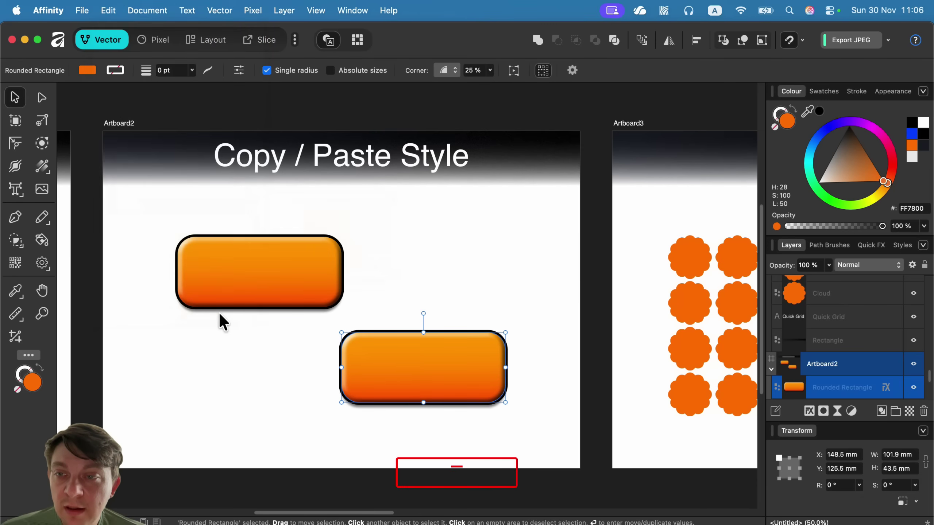
scroll(441, 324, "left", 10)
mouse_move(399, 356)
left_mouse_down()
mouse_move(458, 283)
mouse_move(427, 315)
mouse_move(422, 336)
left_mouse_up()
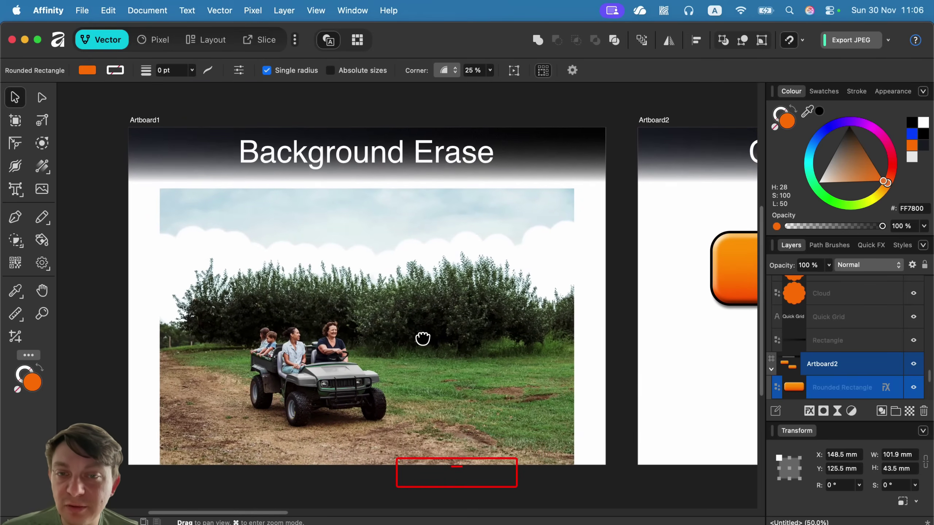